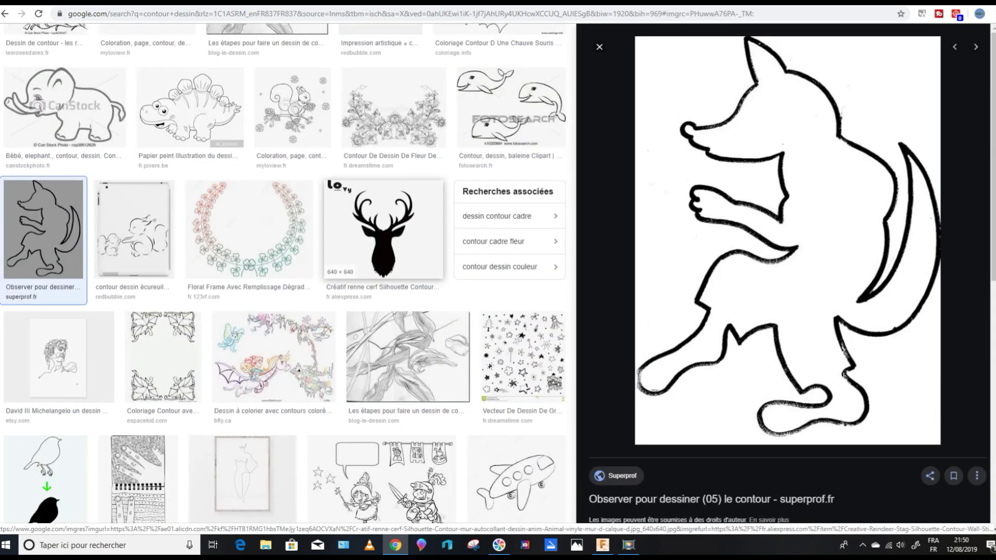
Step: Save the wolf outline image as 13034-loup-contour.jpg in the Tuto 2 en 1 folder and close its preview
right_click(792, 244)
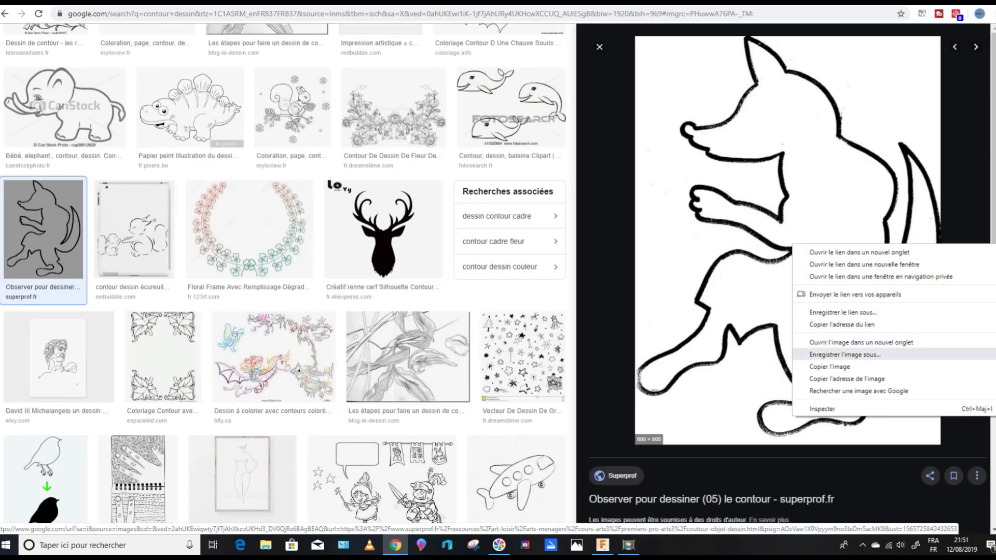
left_click(846, 355)
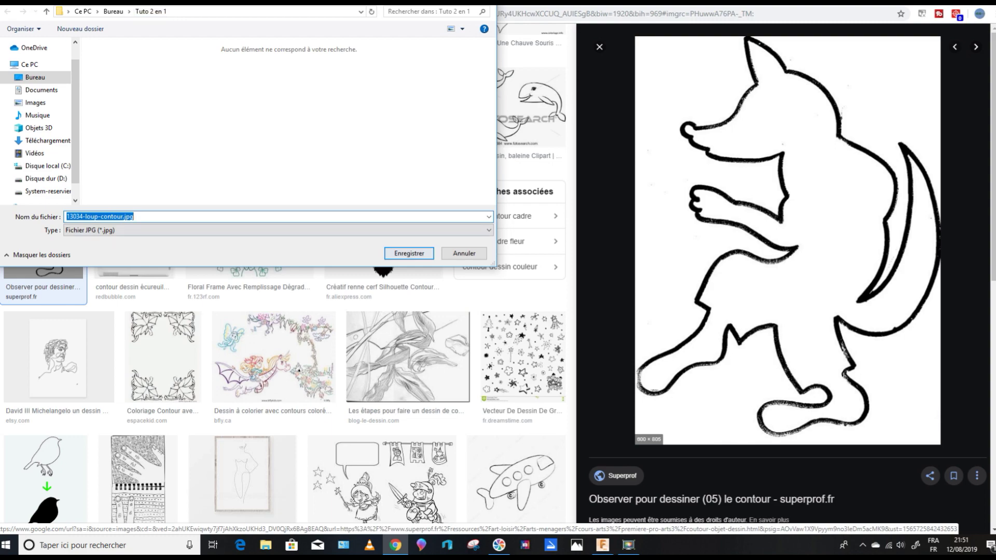
left_click(409, 254)
key("Escape")
Step: Browse further through the image results for another outline drawing and open the hedgehog picture
scroll(575, 127, "down", 15)
scroll(574, 127, "down", 20)
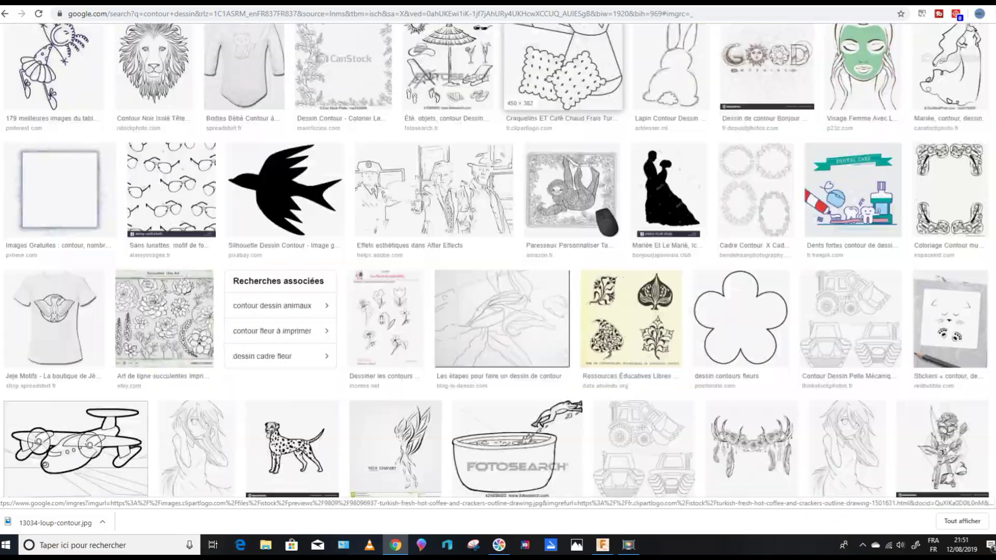
scroll(575, 128, "down", 20)
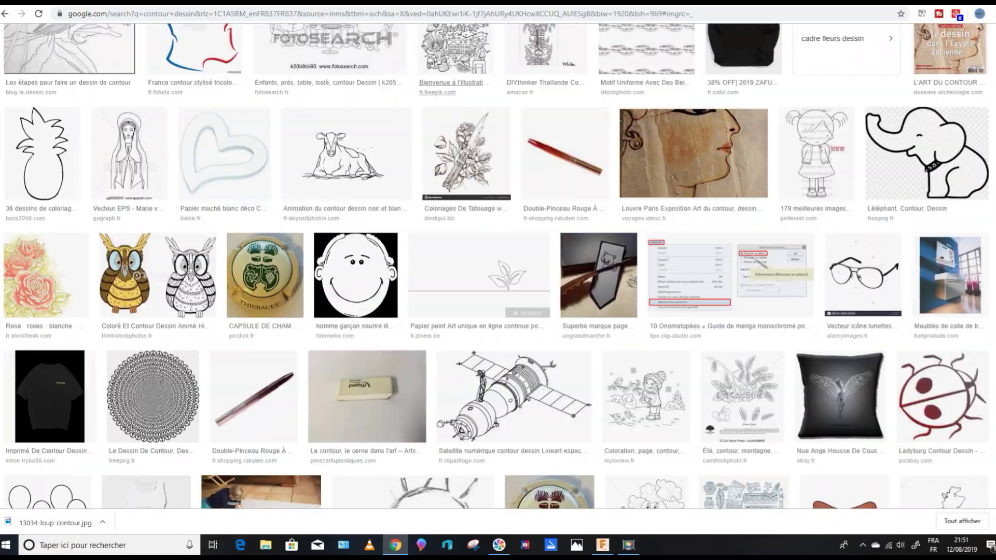
scroll(623, 218, "down", 20)
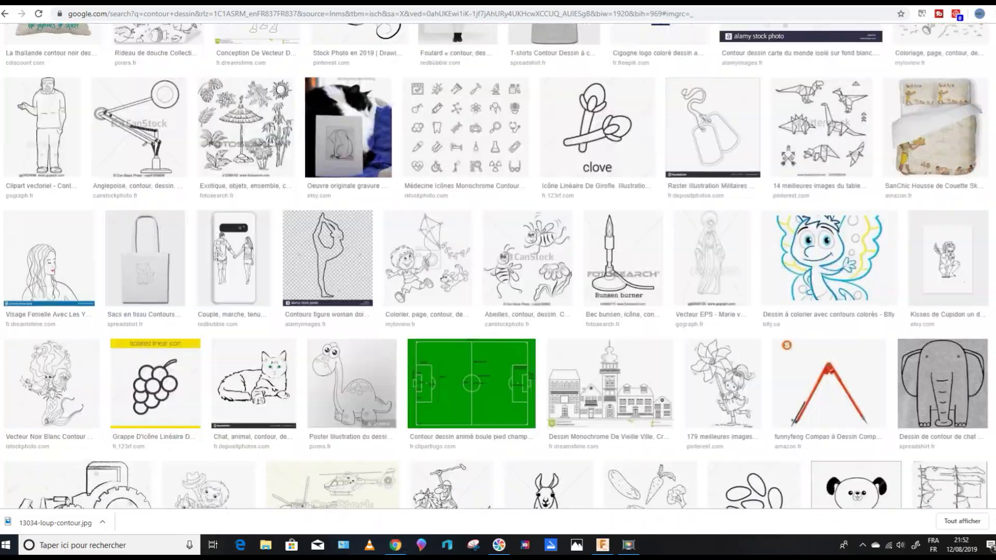
scroll(409, 218, "down", 12)
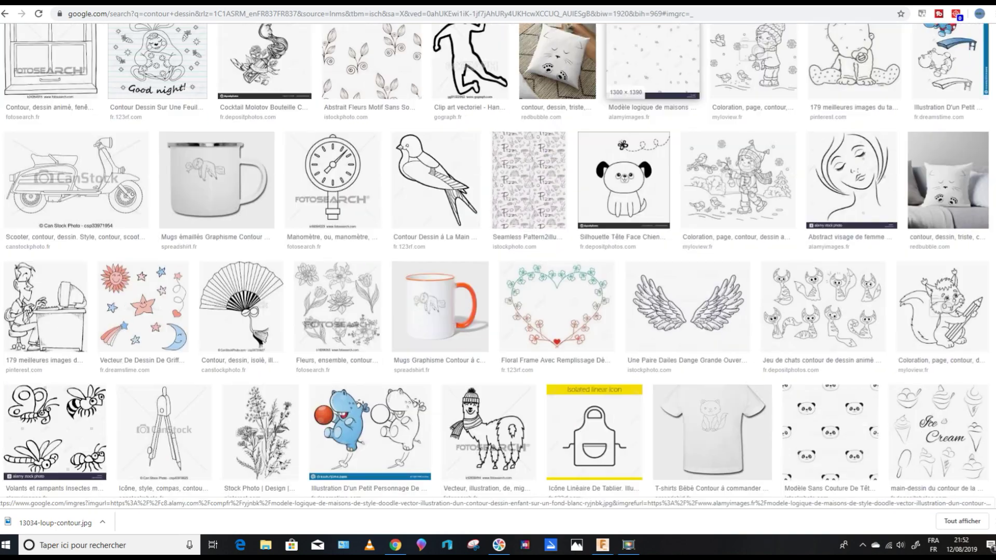
left_click(408, 218)
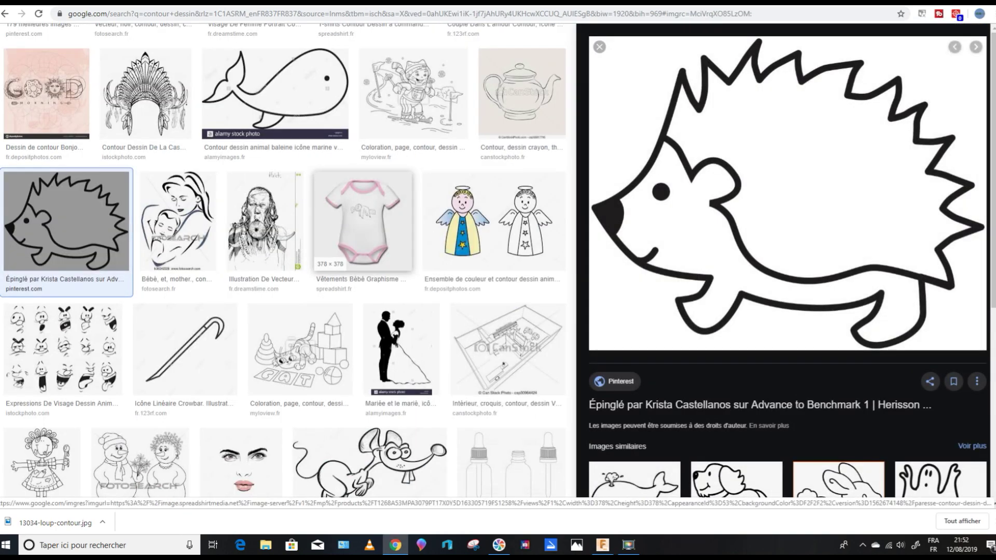
Step: Save the hedgehog picture as a JPG in the Tuto 2 en 1 folder under its suggested file name
right_click(724, 219)
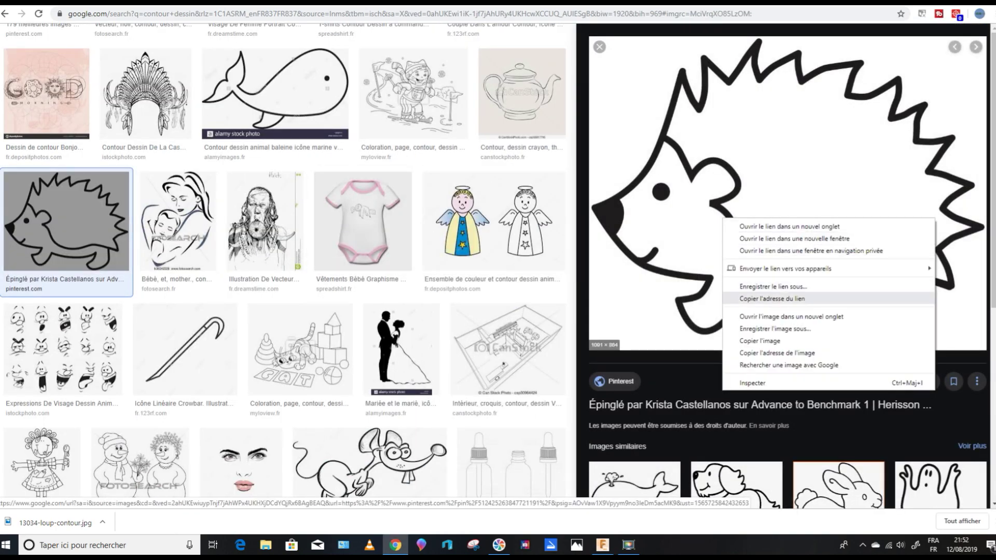
left_click(775, 329)
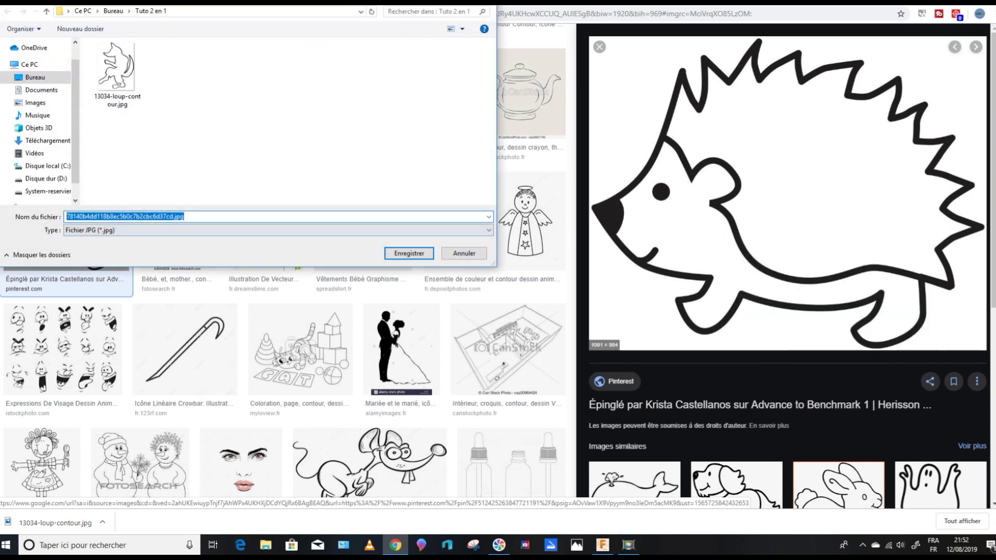
left_click(409, 253)
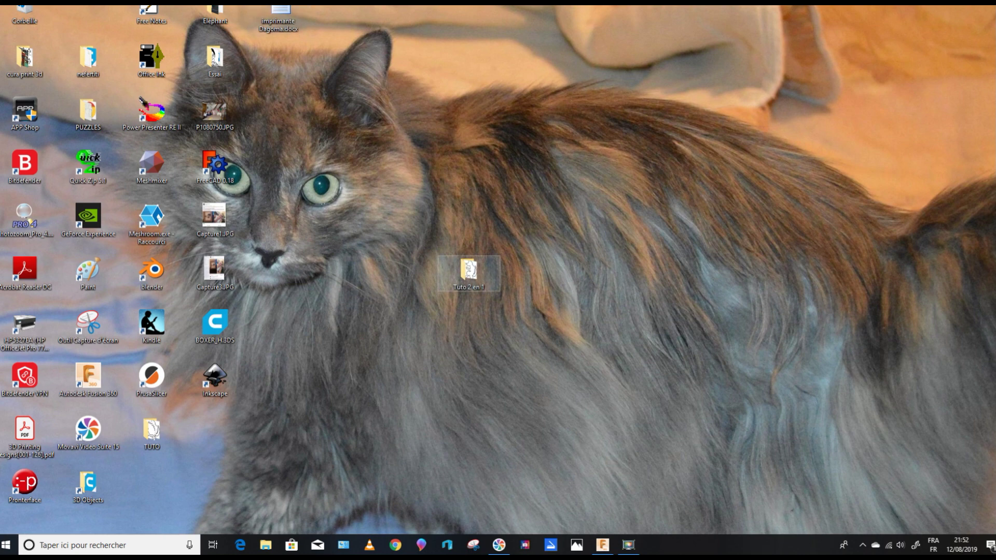
Step: Open the Tuto 2 en 1 folder on the desktop and open 13034-loup-contour.jpg in Paint
double_click(468, 270)
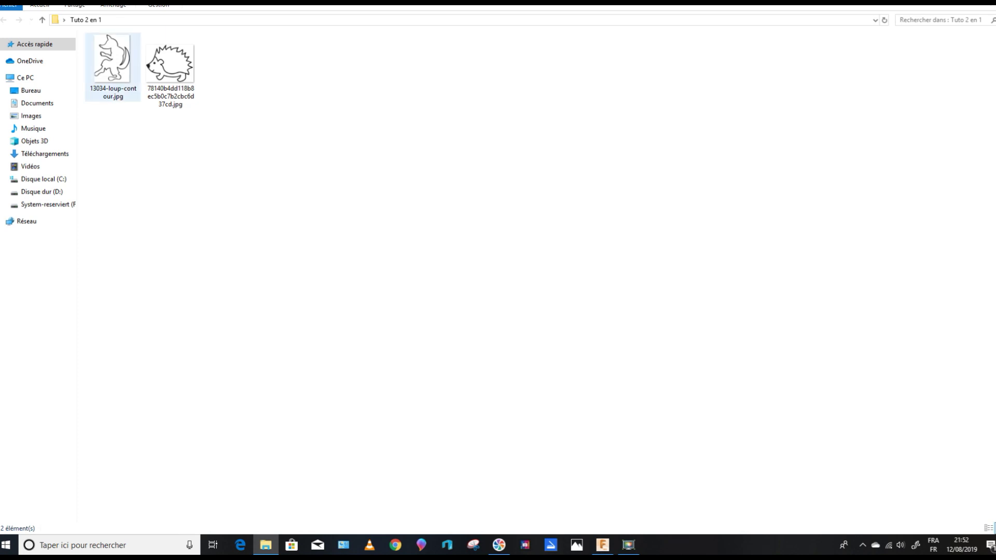
right_click(112, 70)
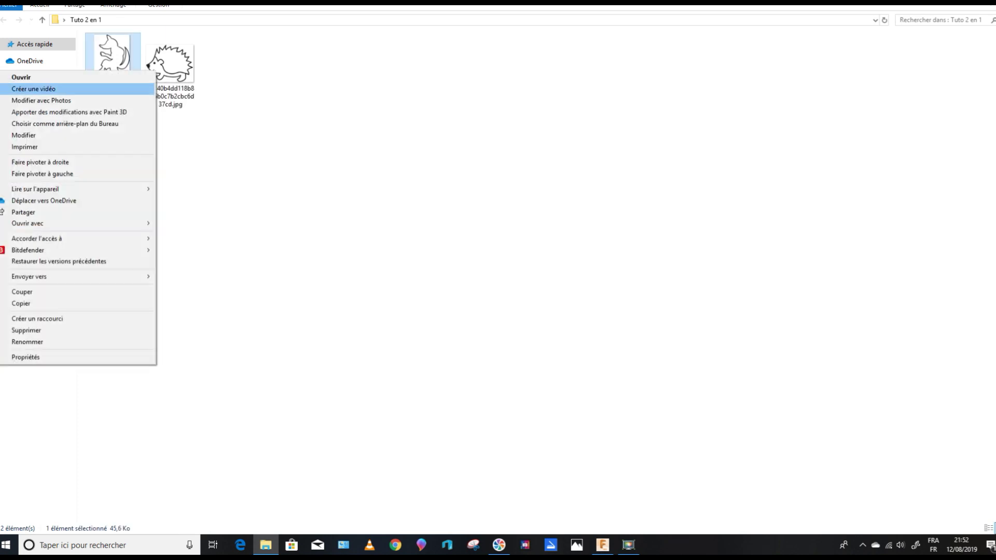
mouse_move(104, 223)
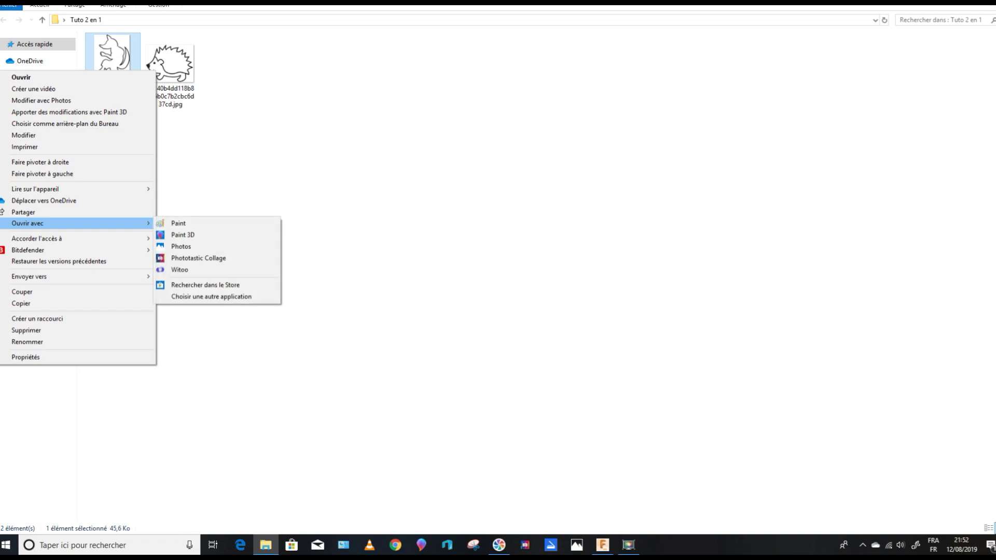
left_click(178, 223)
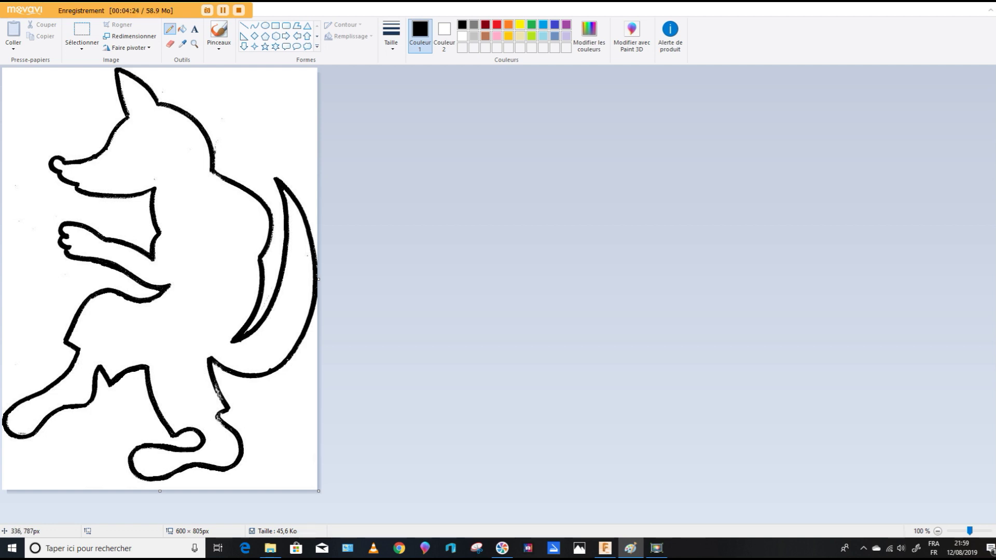
Step: Touch up the wolf's broken outline at the rear leg, save the drawing as loup in JPEG format and close Paint
left_click_drag(224, 415, 219, 395)
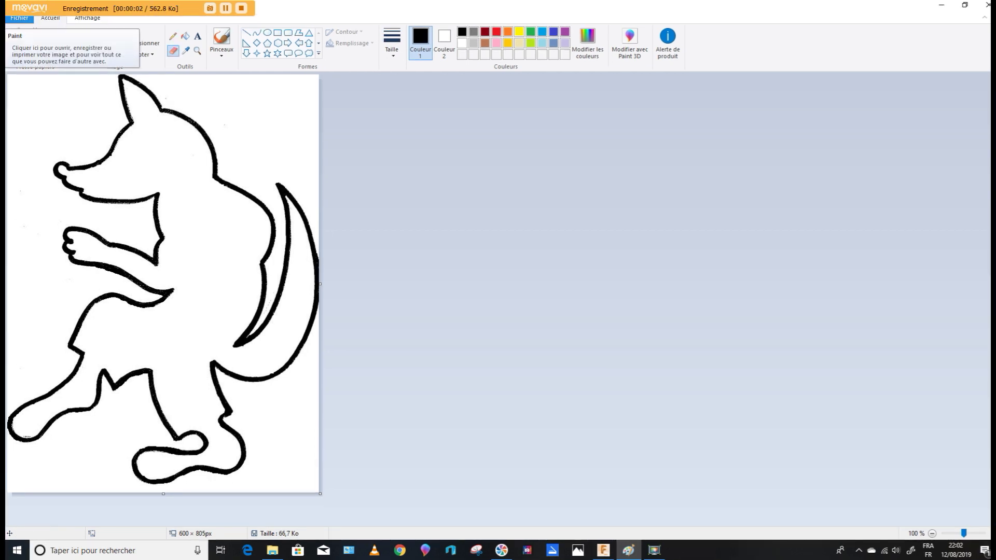
left_click(19, 17)
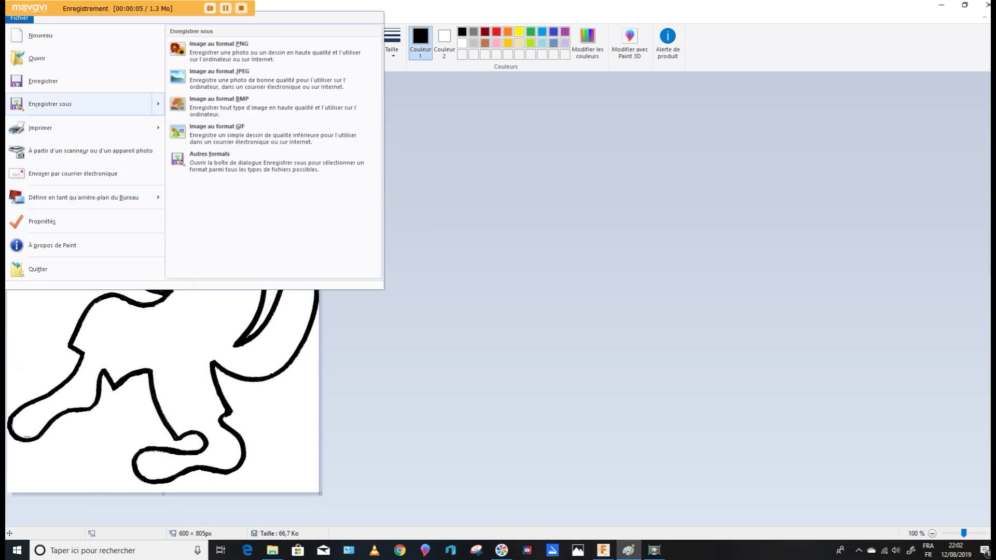
left_click(50, 103)
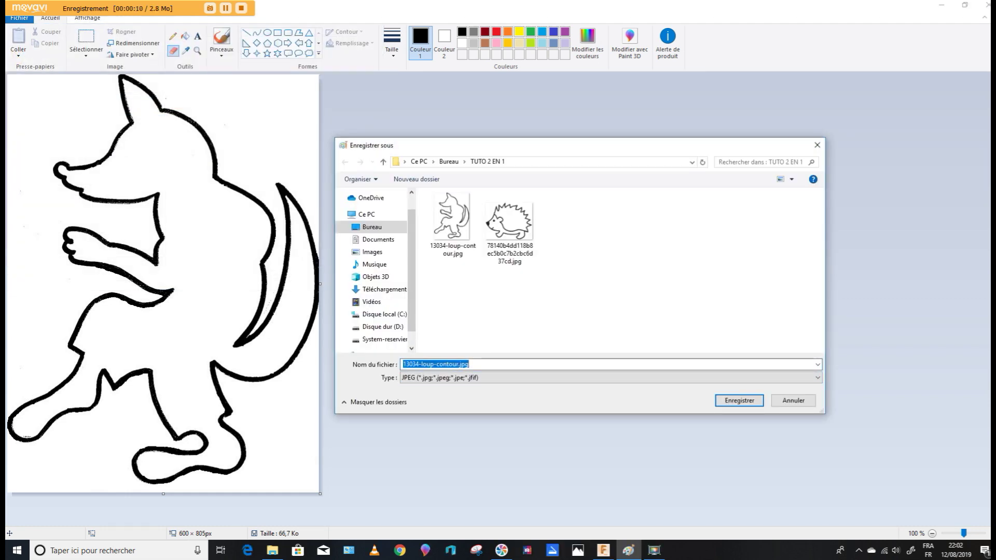
left_click_drag(422, 364, 403, 365)
key("ctrl+a")
type("loup")
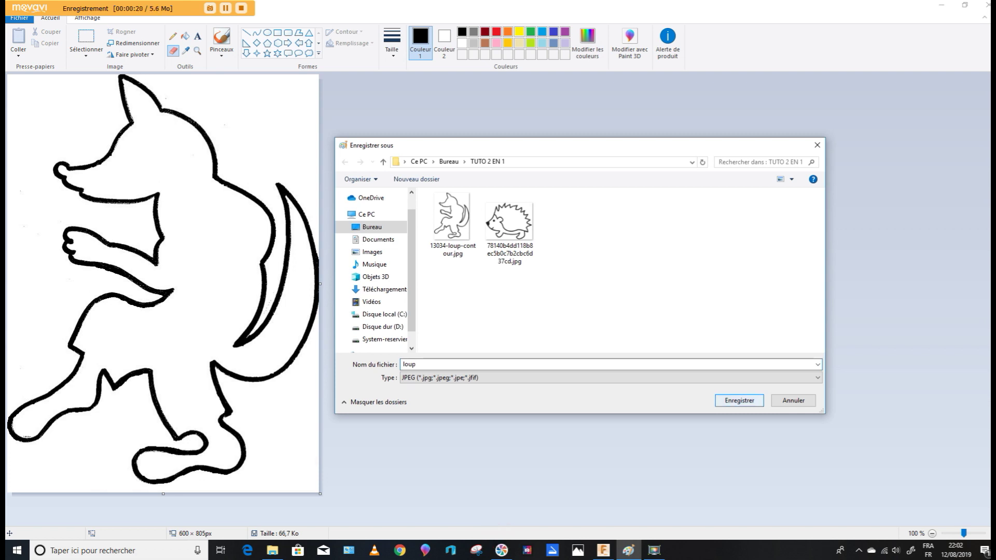
left_click(740, 400)
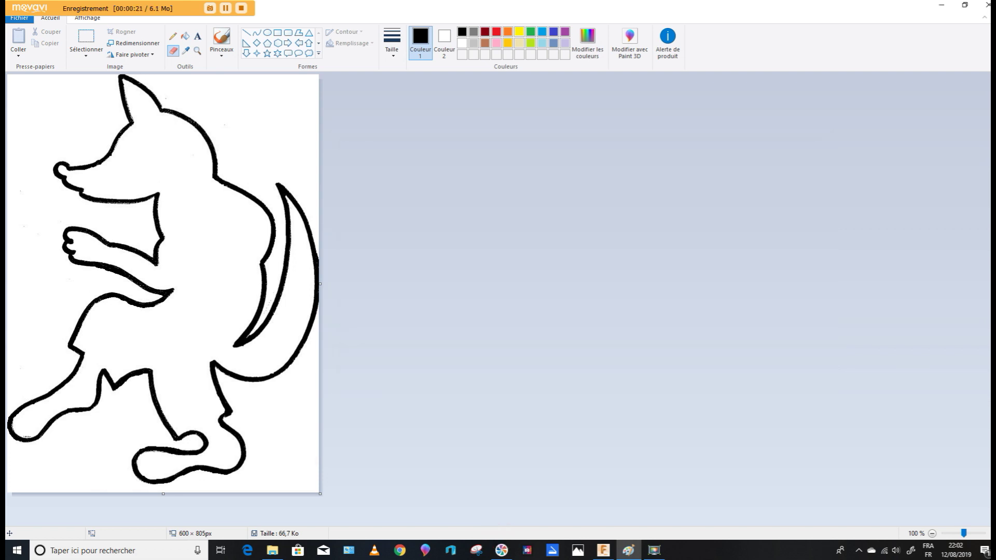
left_click(987, 6)
Step: Open the original hedgehog image from the Tuto 2 en 1 folder in Paint
left_click(178, 77)
right_click(177, 71)
mouse_move(100, 229)
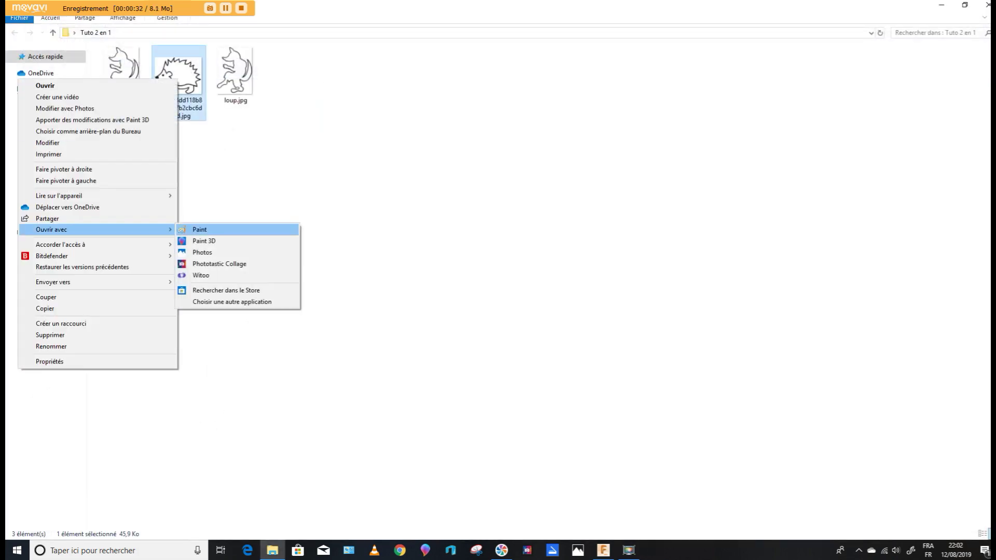
left_click(203, 229)
Step: Erase the hedgehog's ear, eye, mouth, inner body lines and nose fill with the Eraser, keeping only the outer contour
left_click(174, 50)
left_click(391, 45)
left_click(369, 136)
mouse_move(167, 270)
left_mouse_down()
mouse_move(138, 231)
mouse_move(137, 240)
left_mouse_up()
mouse_move(123, 220)
left_mouse_down()
mouse_move(104, 313)
mouse_move(107, 287)
mouse_move(200, 255)
mouse_move(222, 293)
mouse_move(190, 311)
mouse_move(238, 396)
mouse_move(318, 432)
mouse_move(404, 407)
mouse_move(471, 417)
left_mouse_up()
left_click_drag(107, 380, 89, 388)
mouse_move(26, 319)
left_mouse_down()
mouse_move(54, 324)
mouse_move(44, 343)
mouse_move(49, 328)
left_mouse_up()
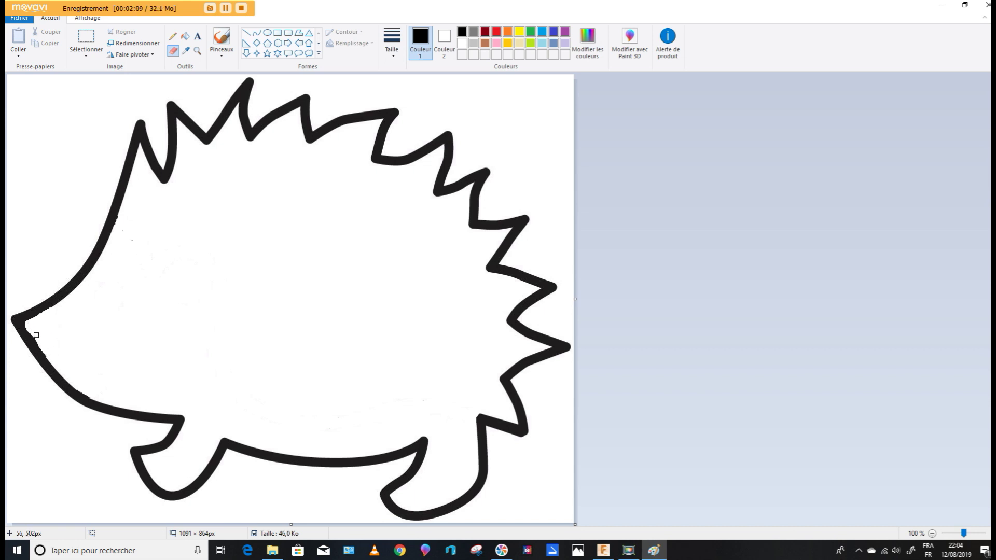
Step: Save the cleaned hedgehog contour as a new JPEG named hérisson in the same folder
left_click(19, 17)
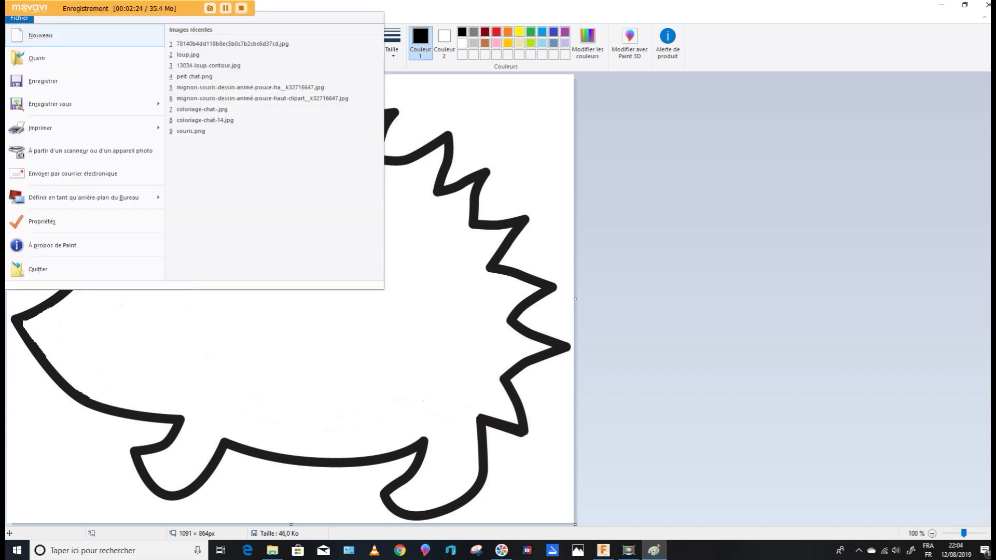
left_click(44, 104)
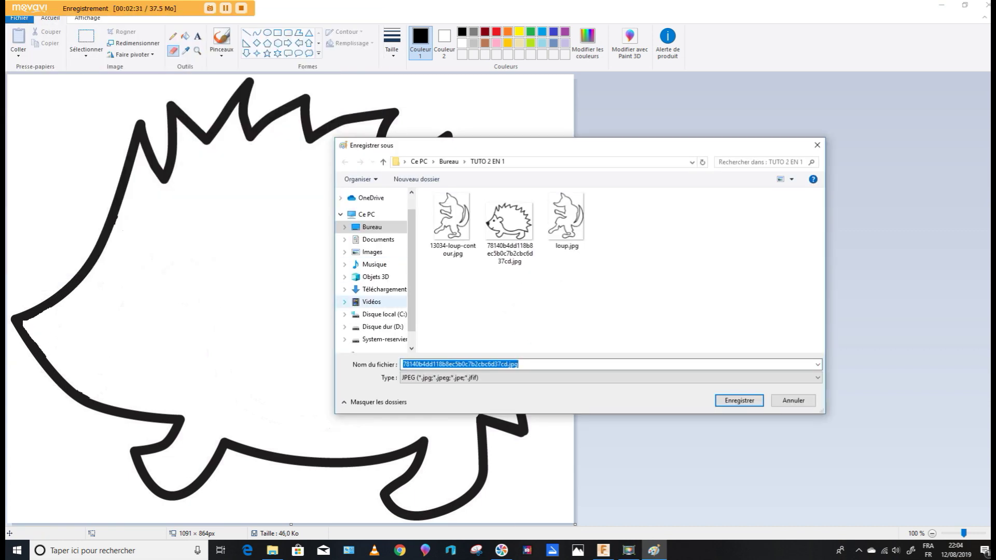
type("hérisson")
key("Return")
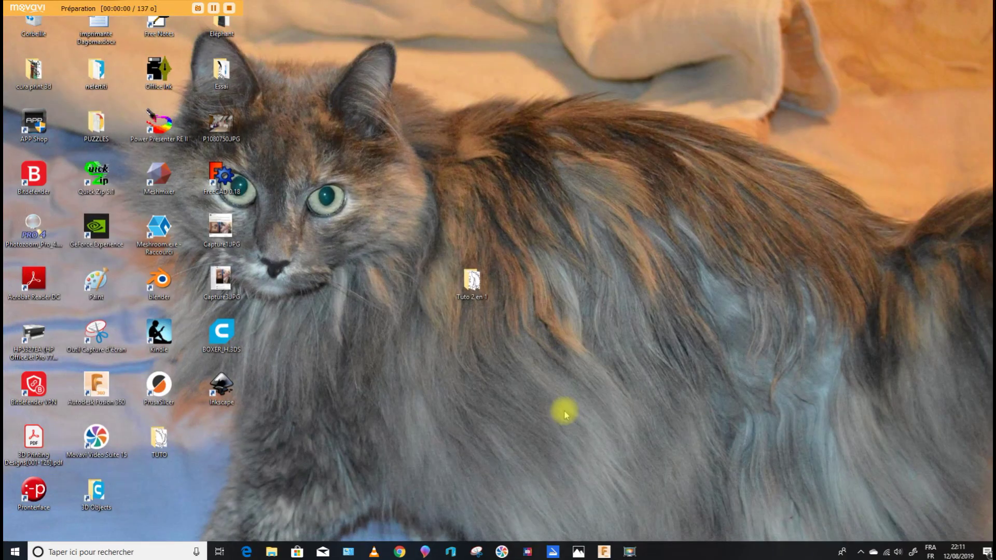
Step: Launch Inkscape, open hérisson.jpg as an embedded image with the default import settings and maximize its window
double_click(222, 392)
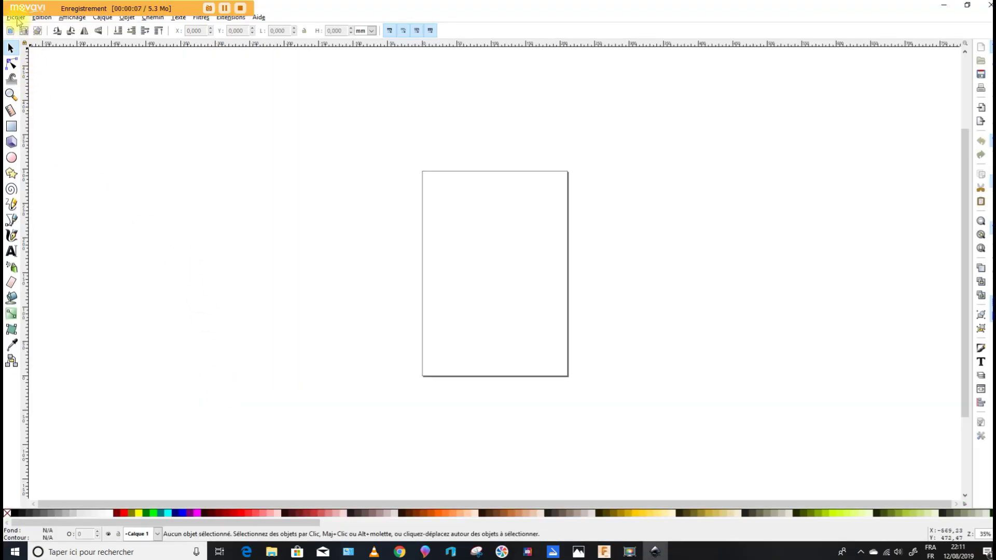
left_click(16, 18)
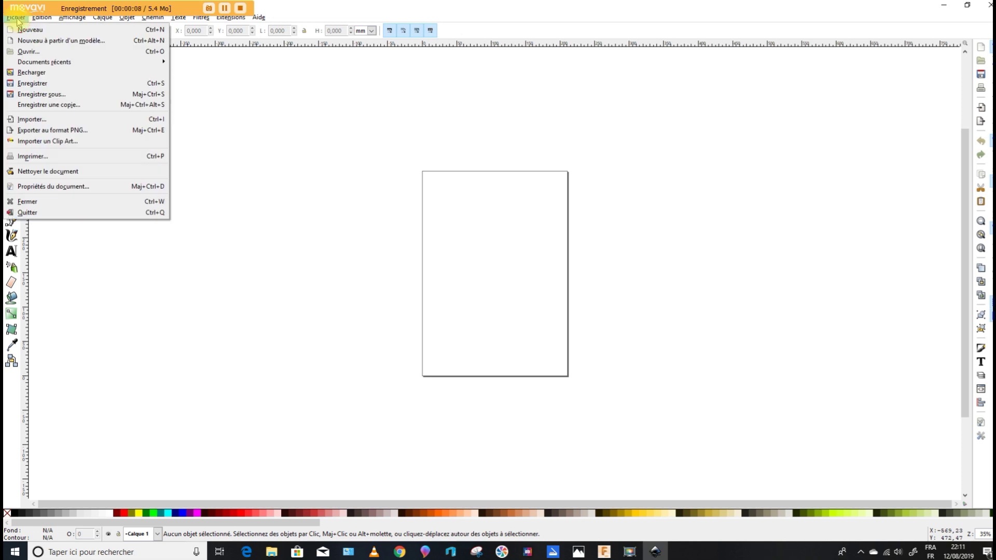
left_click(25, 52)
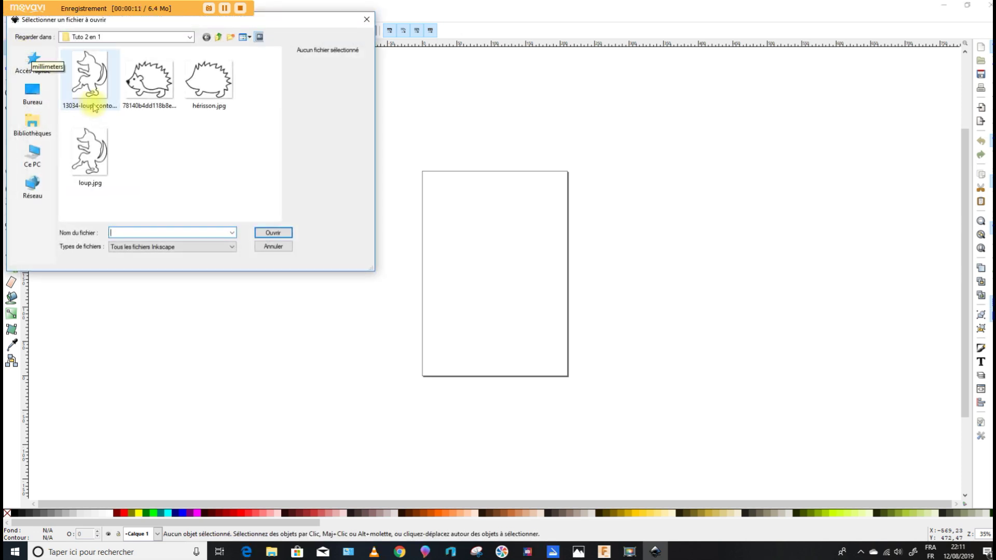
left_click(223, 80)
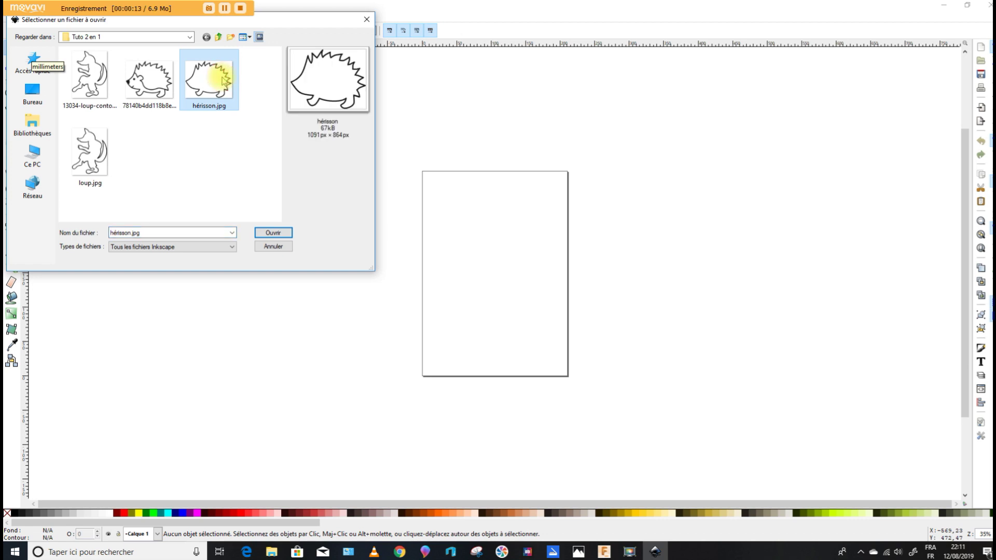
left_click(273, 233)
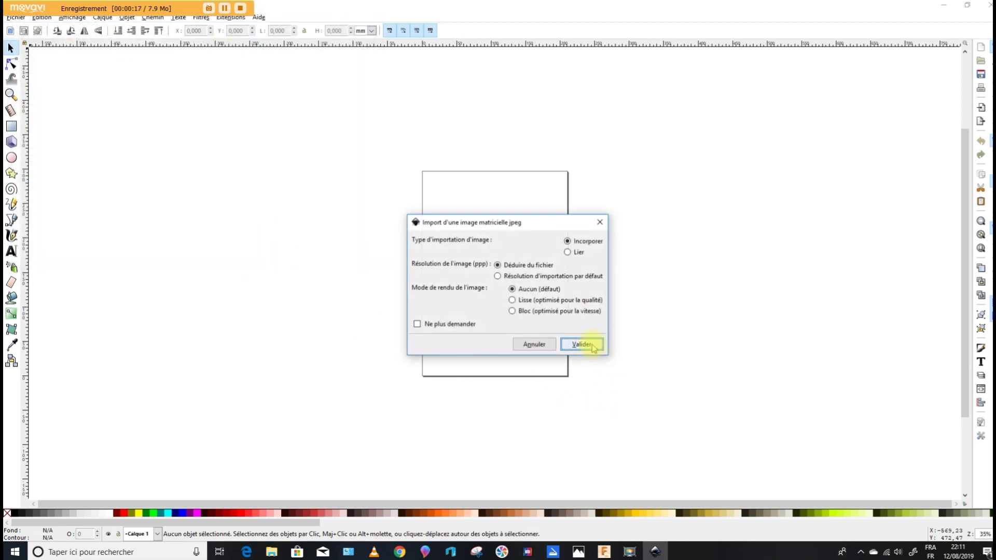
left_click(582, 345)
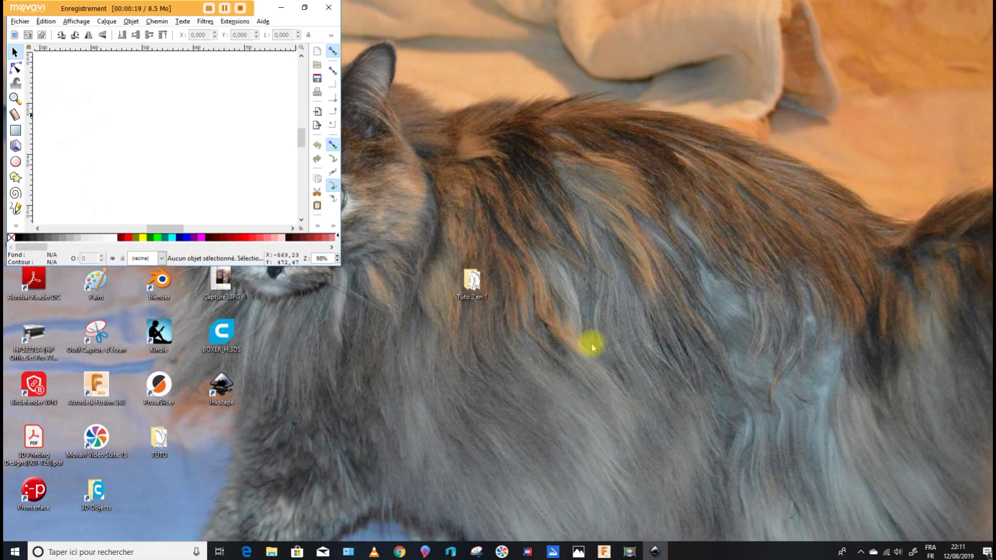
left_click(303, 9)
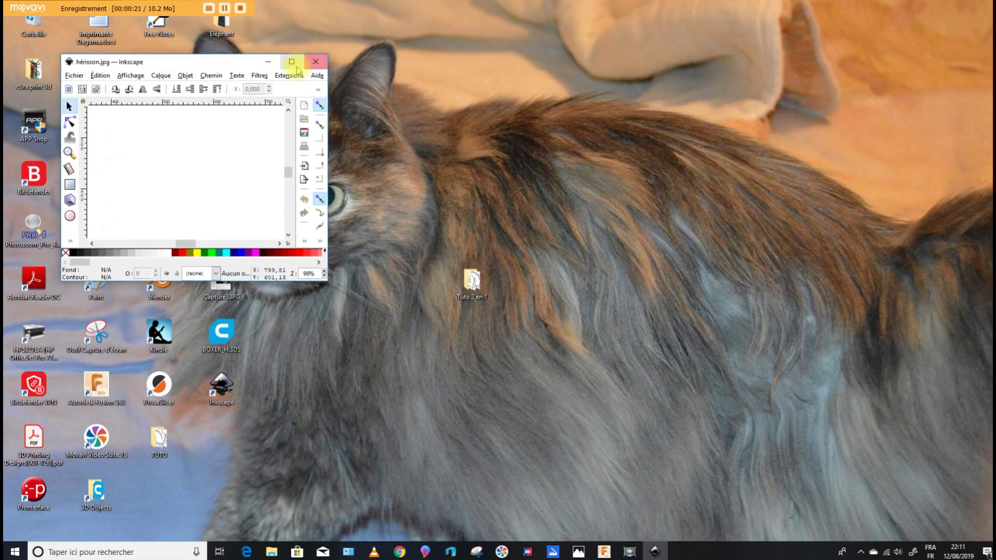
left_click(289, 63)
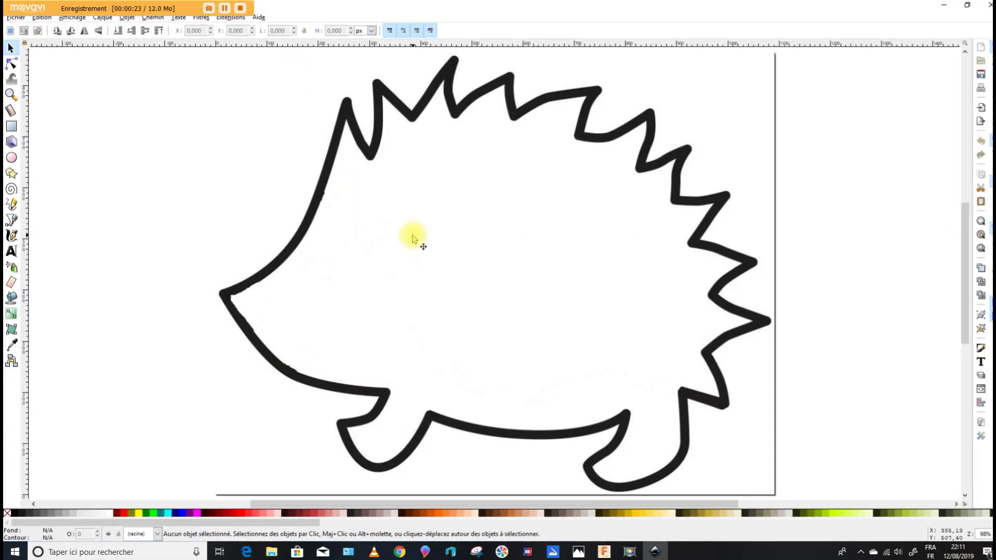
Step: Vectorize the hedgehog image with a single brightness-threshold pass at 0.450, using the live preview, and close the tracing dialog
left_click(414, 239)
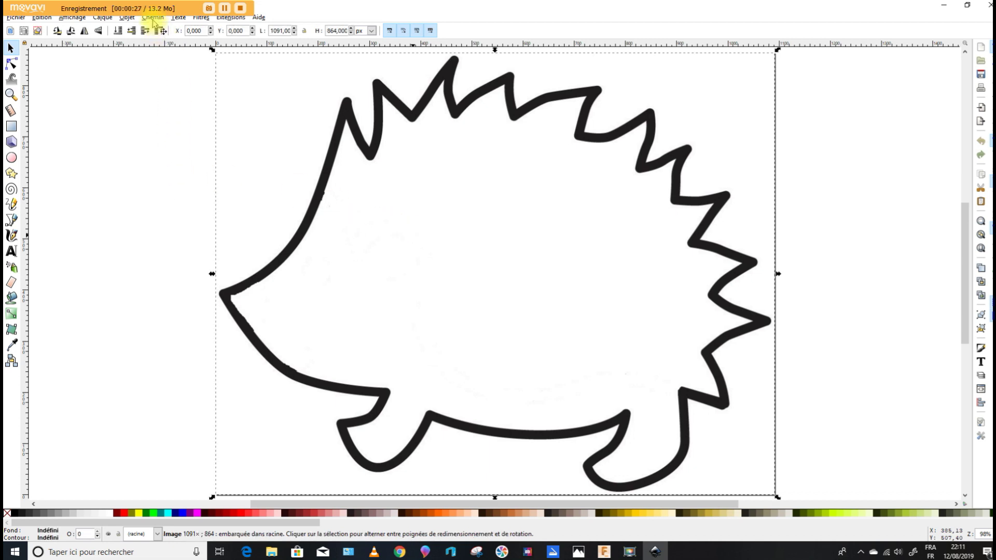
left_click(153, 18)
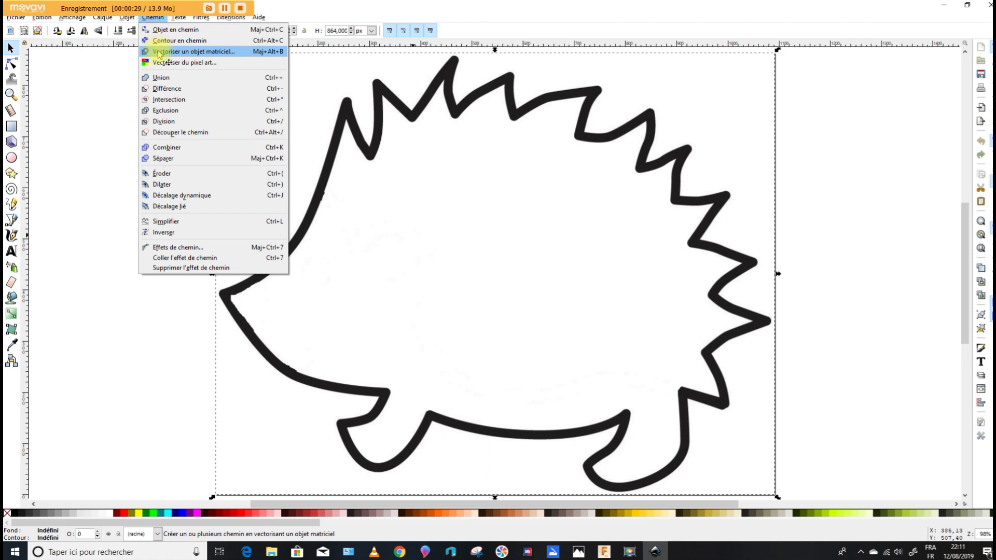
left_click(171, 52)
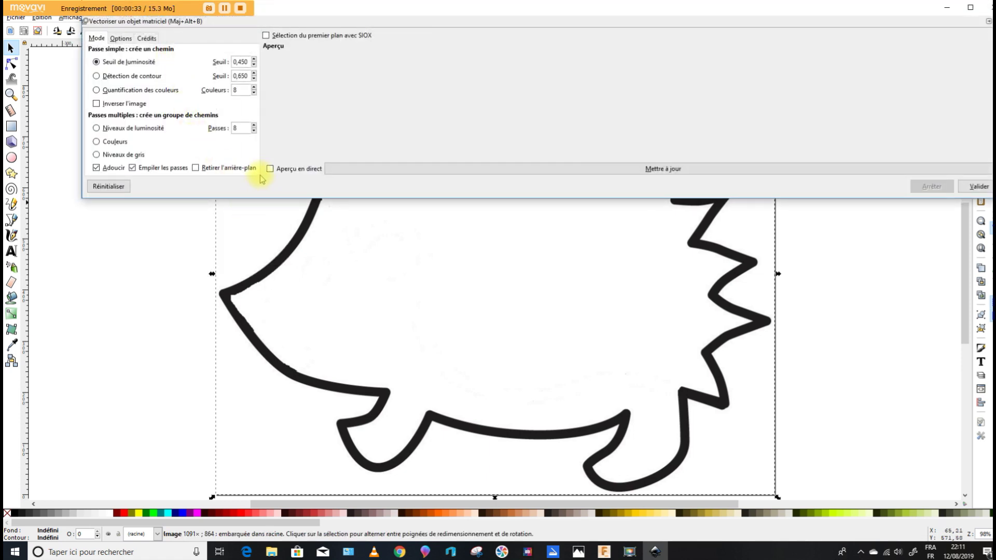
left_click(270, 170)
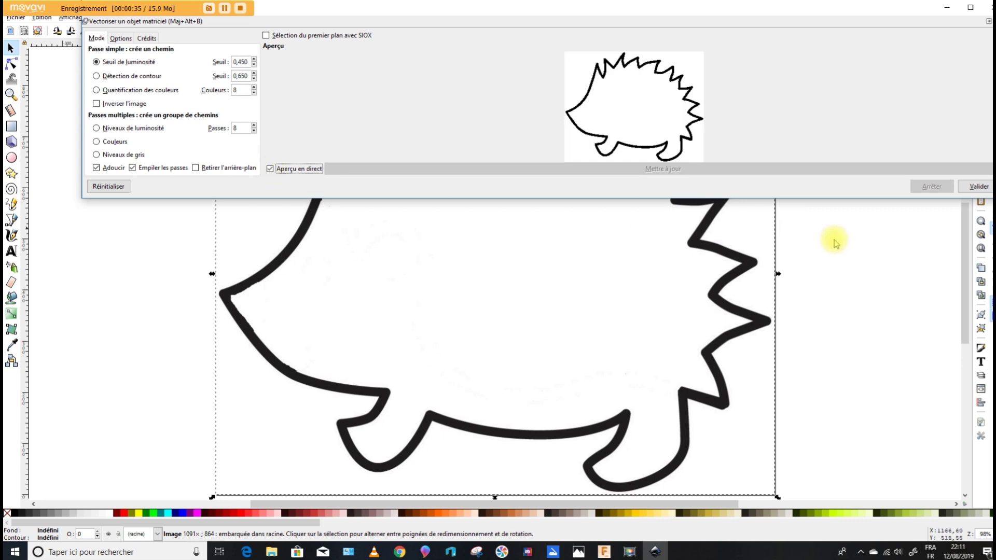
left_click(976, 190)
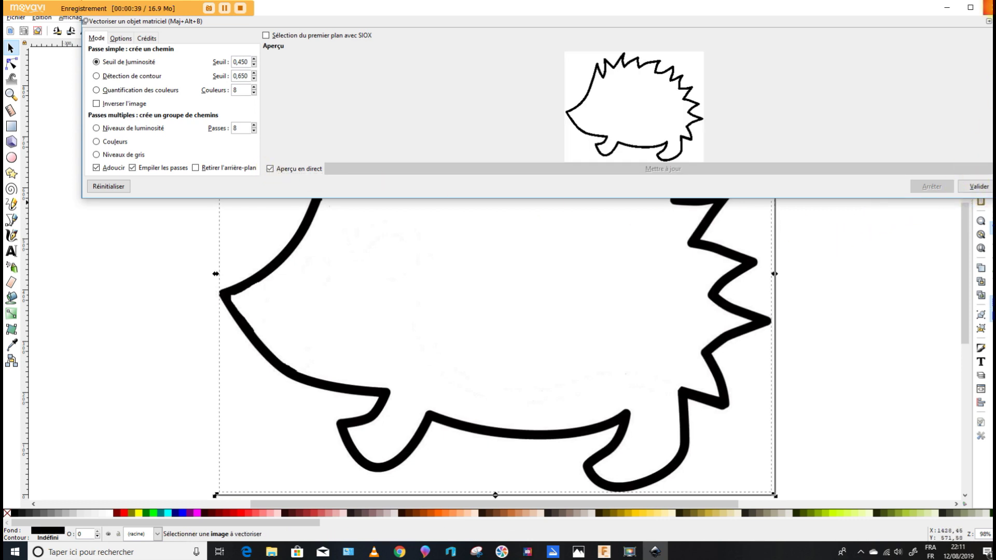
left_click(988, 7)
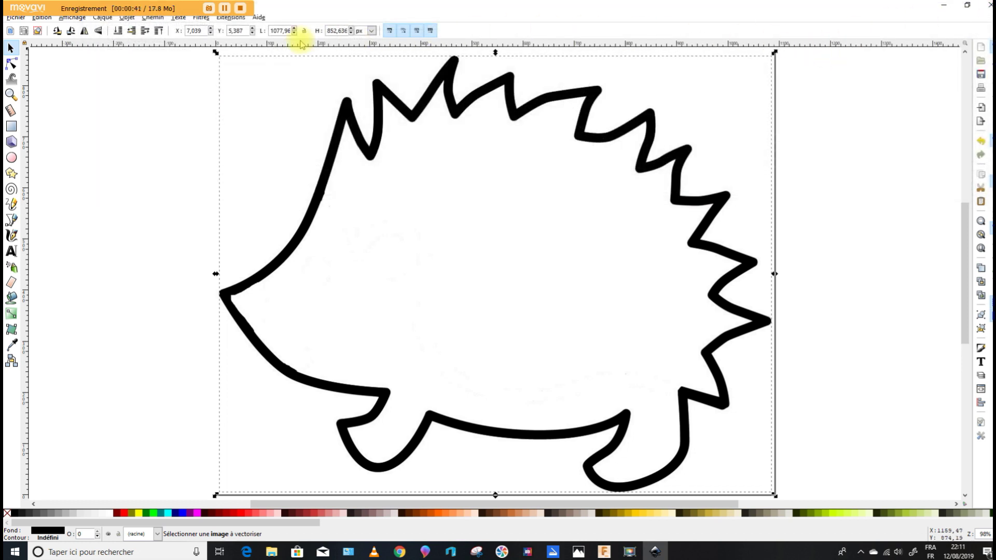
Step: Save the traced hedgehog as the plain SVG file hérisson in Tuto 2 en 1 and close the document without resaving as Inkscape SVG
left_click(14, 19)
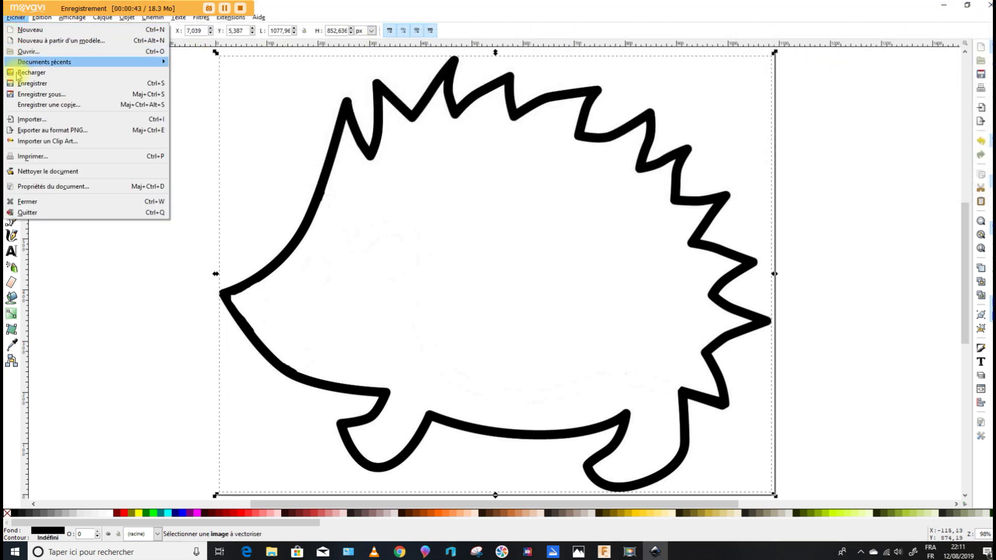
left_click(29, 97)
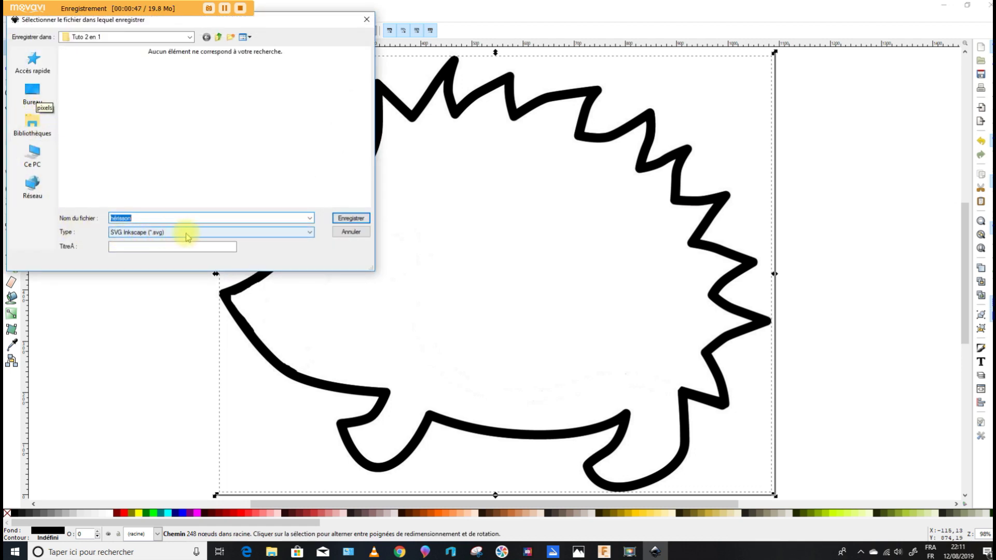
left_click(171, 232)
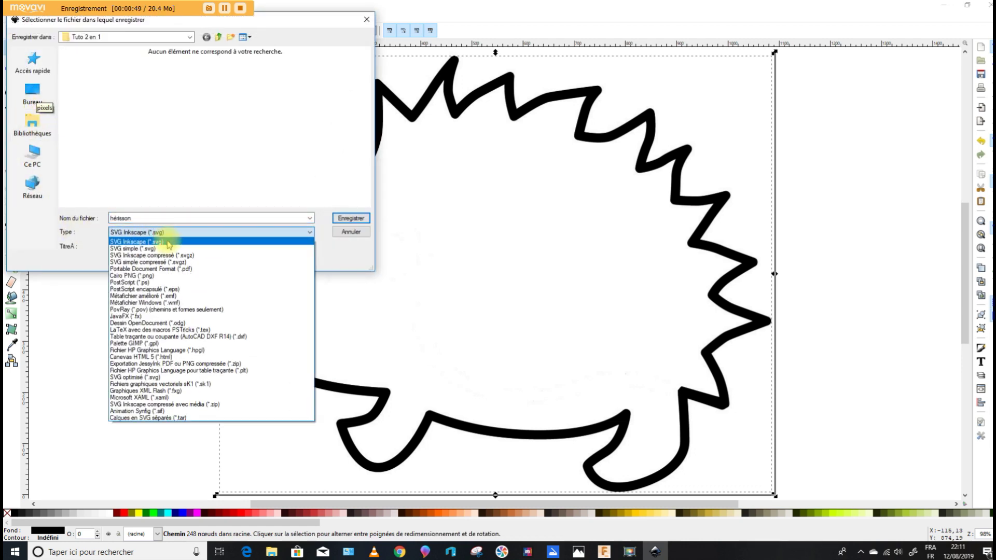
left_click(131, 249)
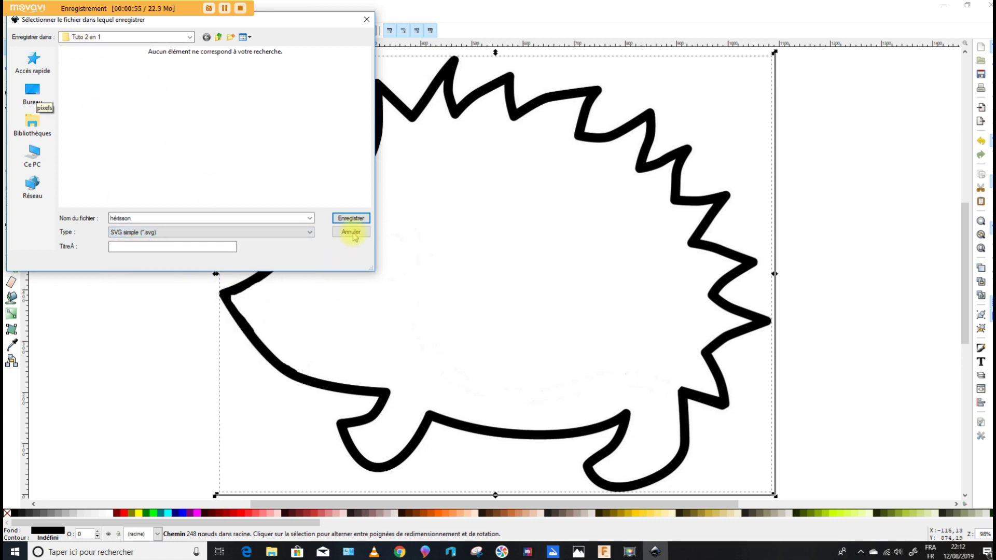
left_click(351, 218)
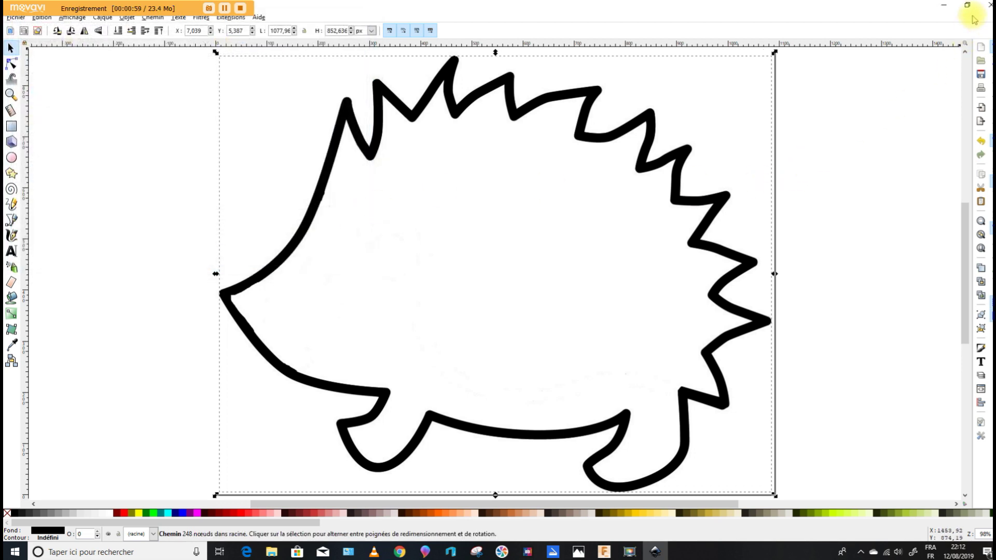
left_click(986, 8)
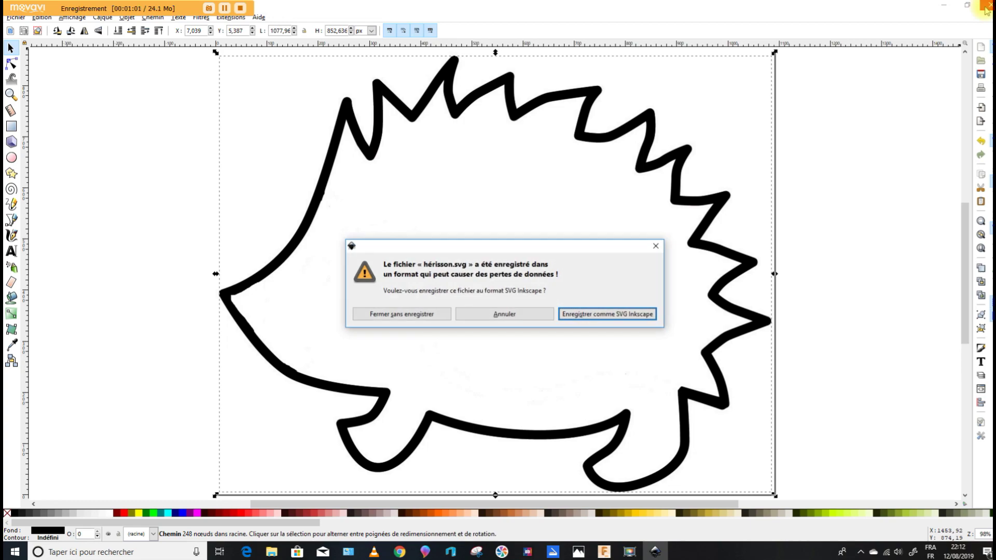
left_click(396, 317)
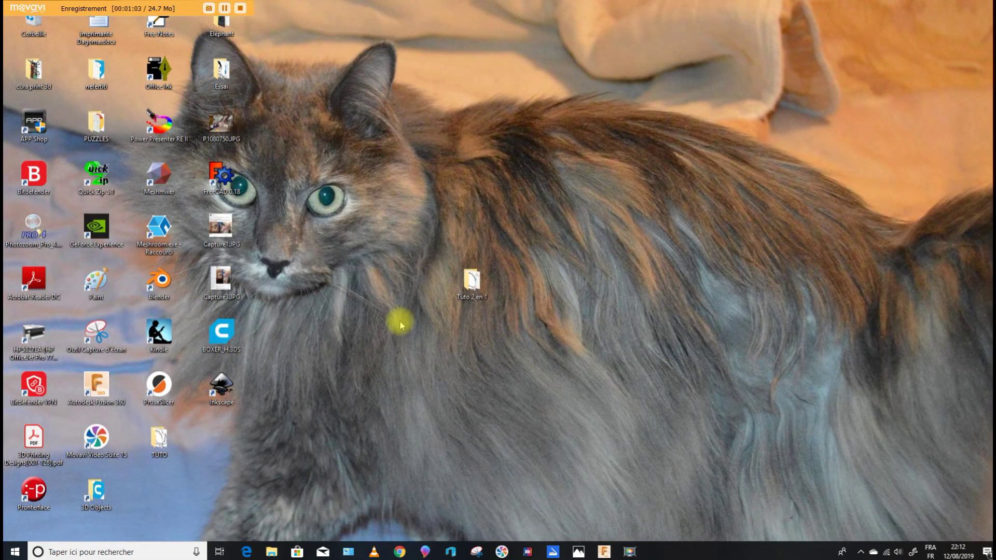
Step: Relaunch Inkscape and open the cleaned wolf contour image loup with the default import settings
double_click(226, 389)
left_click(15, 18)
left_click(26, 54)
left_click(148, 164)
left_click(271, 232)
left_click(583, 350)
left_click(349, 115)
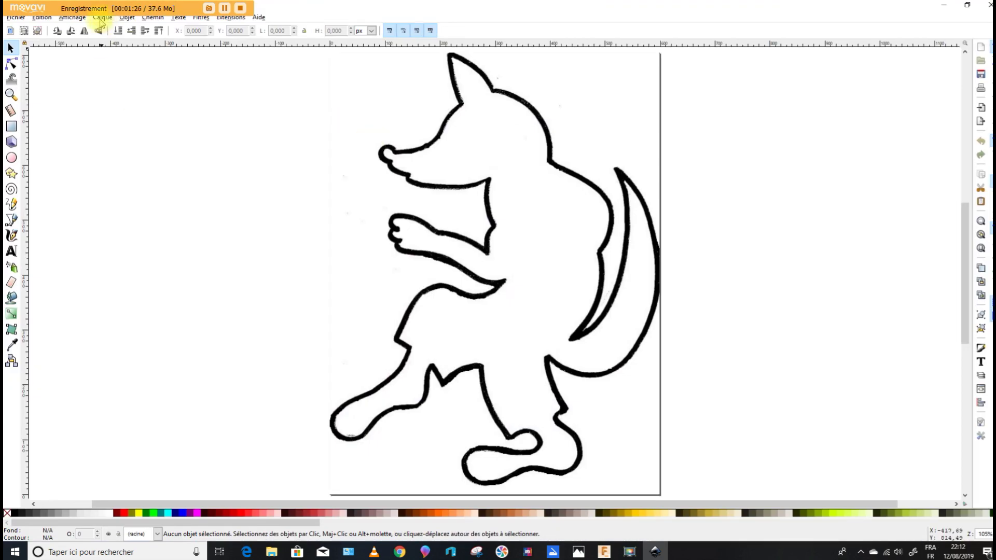
Step: Vectorize the wolf image with a single brightness-threshold pass at 0.450
left_click(152, 18)
left_click(167, 55)
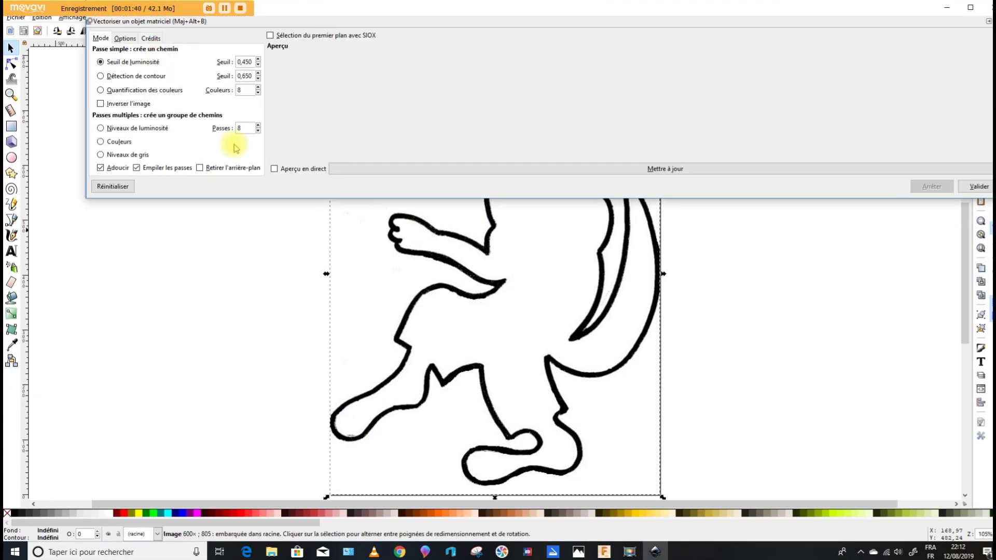
left_click(979, 185)
Step: Save the traced wolf as the SVG file loup in Tuto 2 en 1 and close Inkscape without saving again
left_click(16, 17)
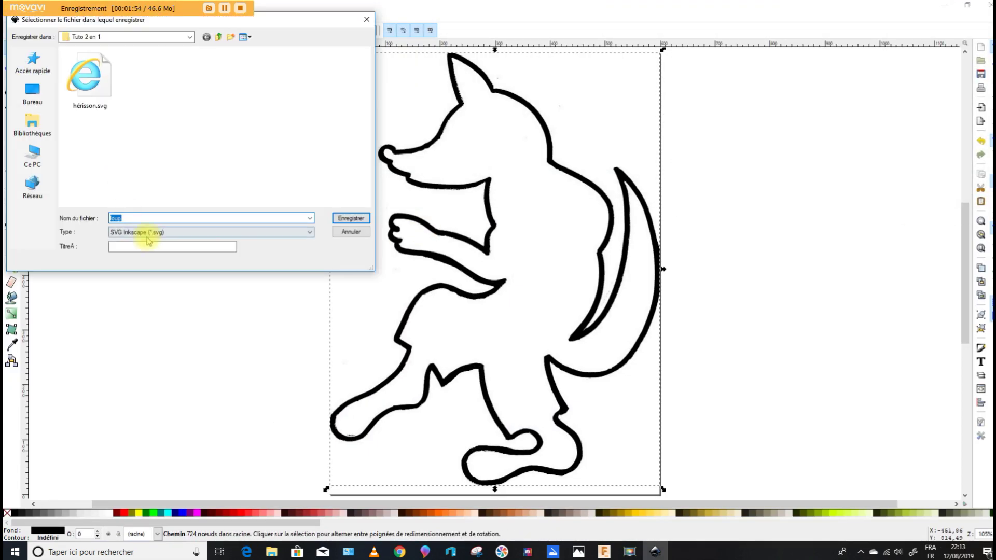
left_click(349, 215)
left_click(984, 5)
left_click(388, 315)
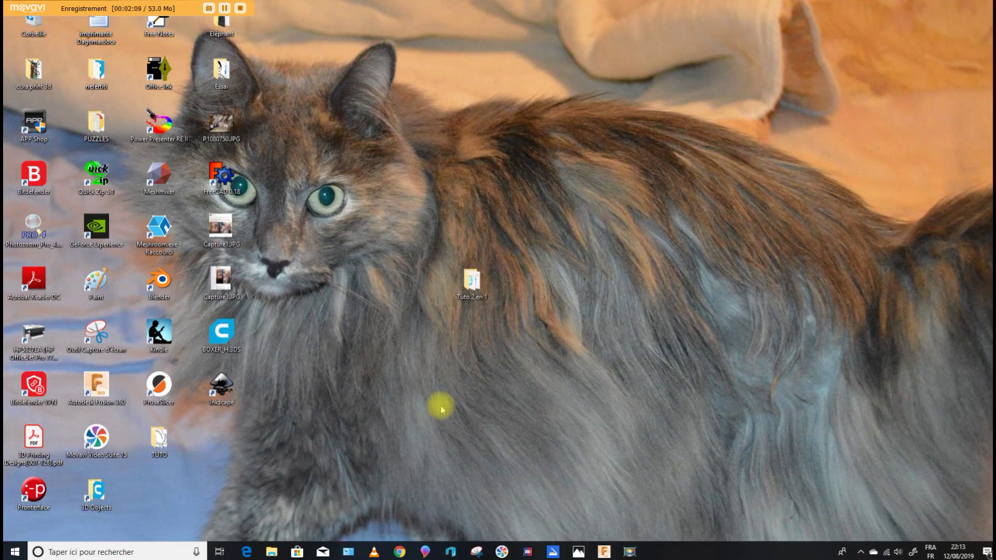
Step: Switch to Fusion 360 and insert hérisson.svg from the Tuto 2 en 1 folder on the vertical XZ origin plane
left_click(605, 552)
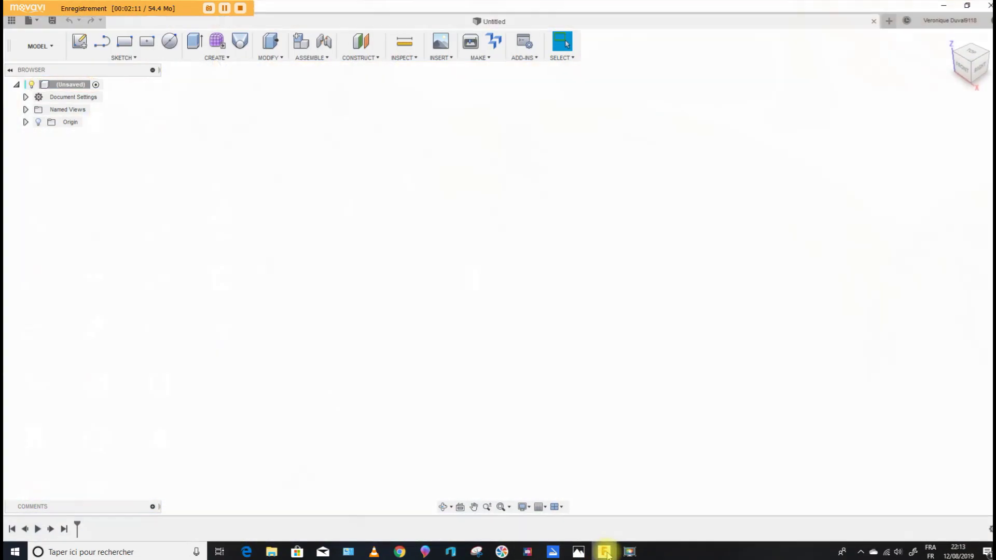
left_click(441, 58)
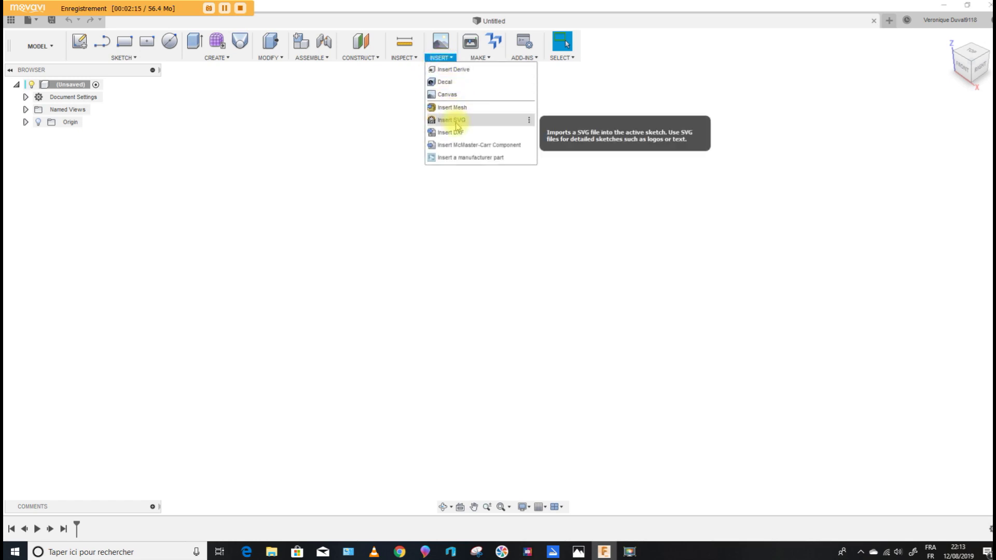
left_click(452, 120)
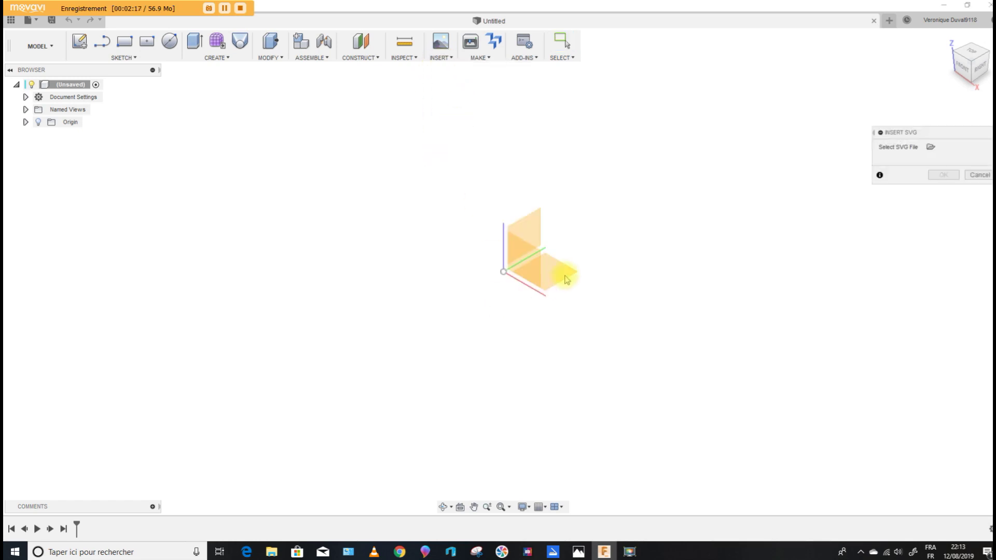
middle_click_drag(594, 307, 491, 295, "shift")
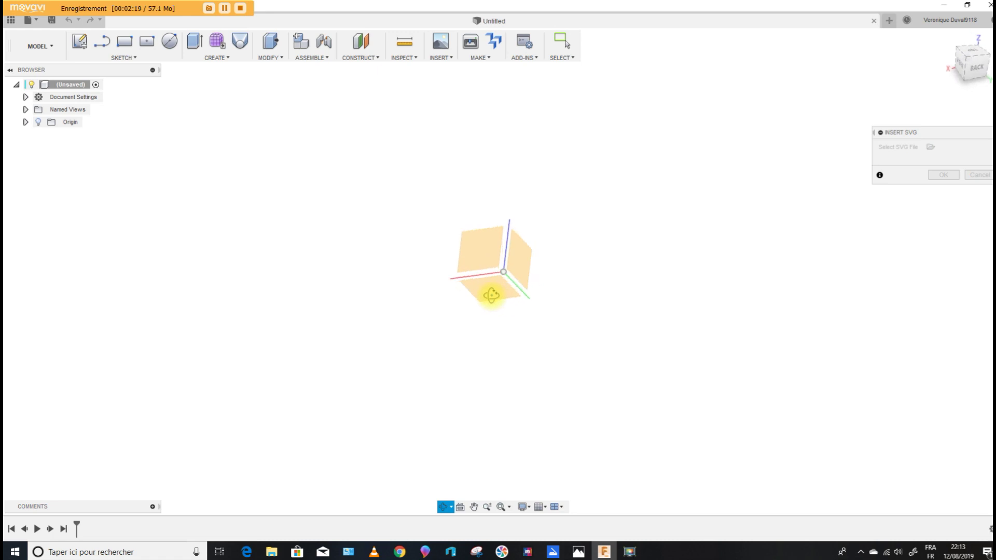
left_click(480, 254)
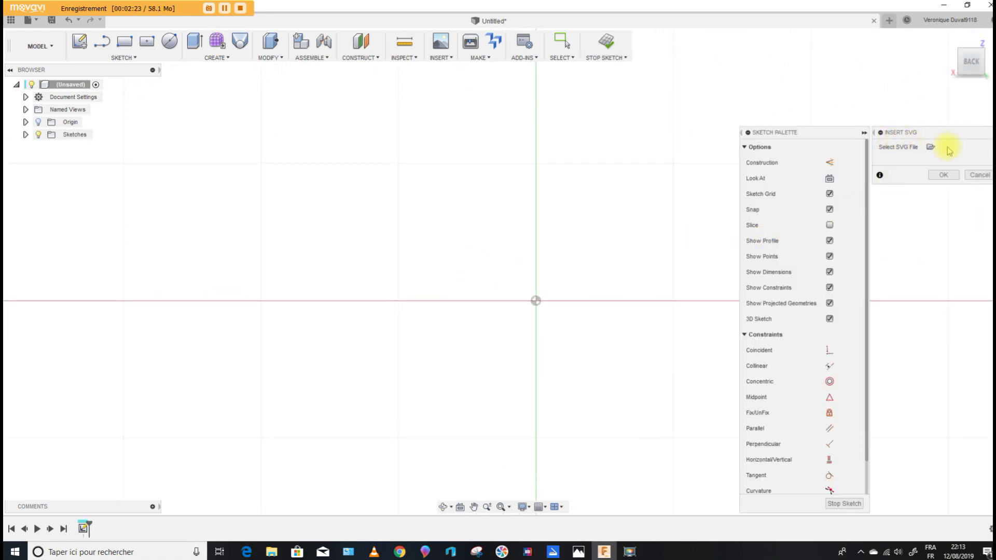
left_click(932, 149)
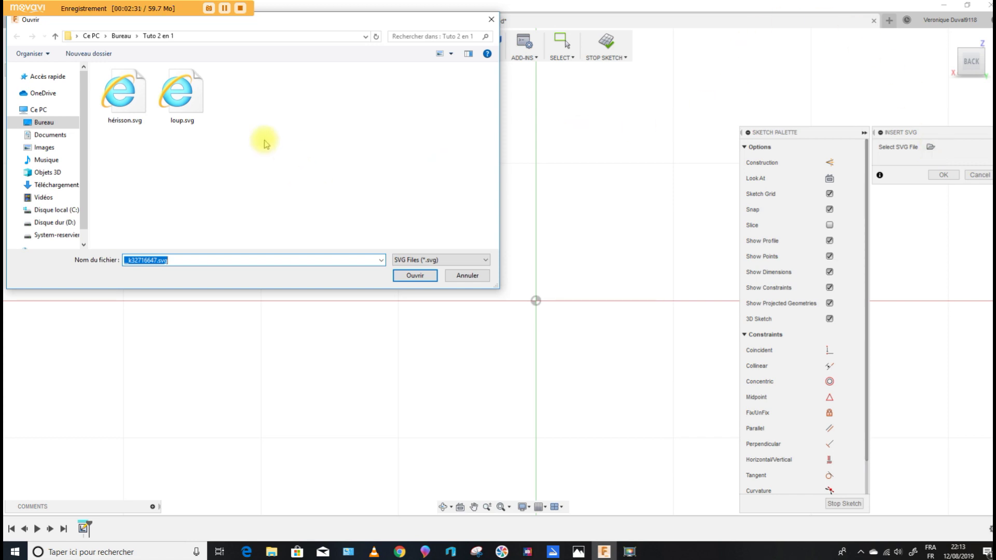
left_click(120, 94)
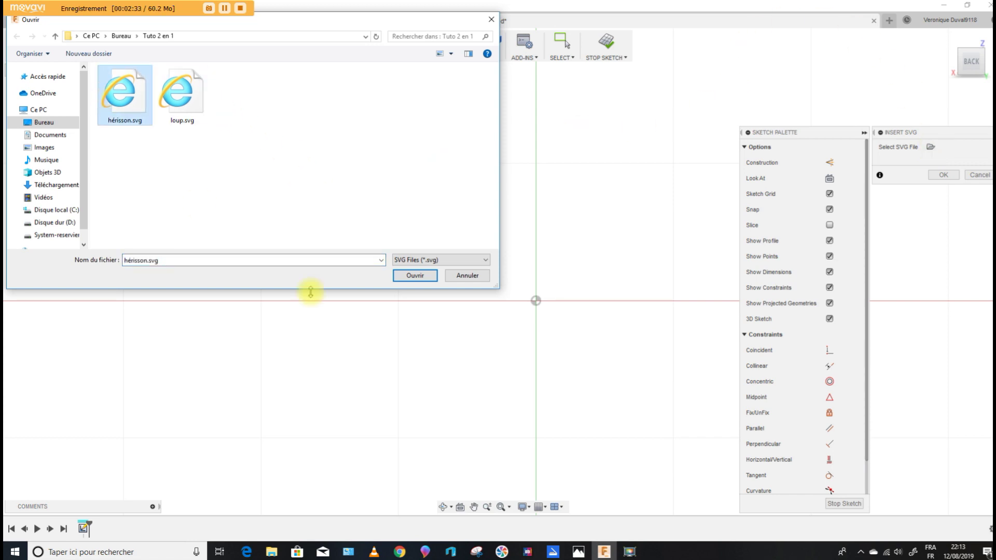
left_click(403, 278)
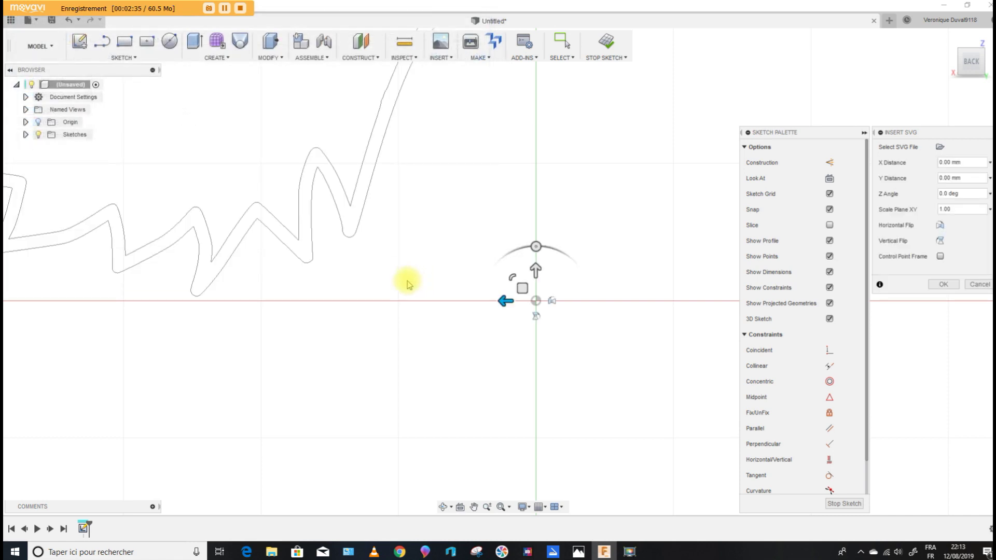
Step: Rotate the inserted hedgehog outline 180 degrees, move it until it is roughly centred on the origin, and finish the sketch
scroll(512, 279, "down", 5)
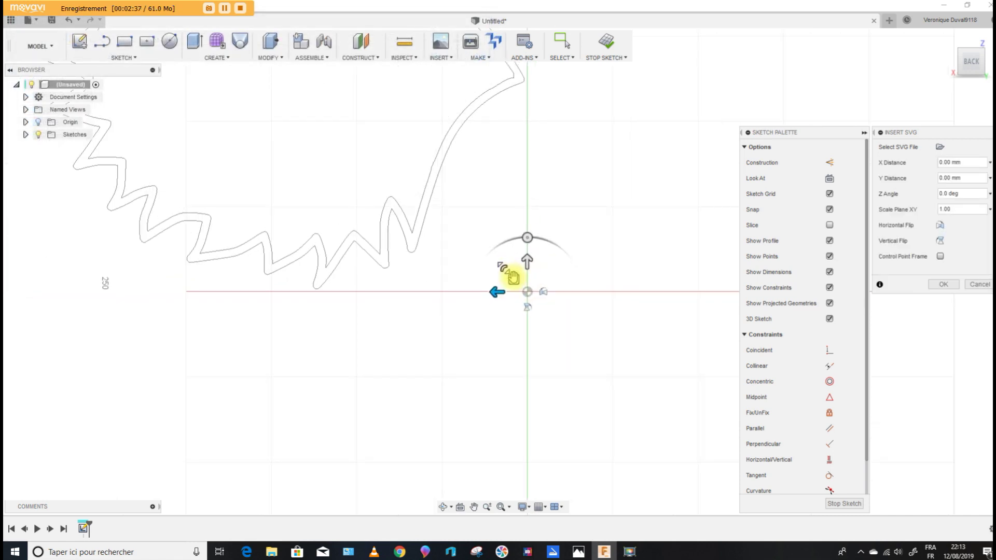
left_click_drag(521, 230, 520, 317)
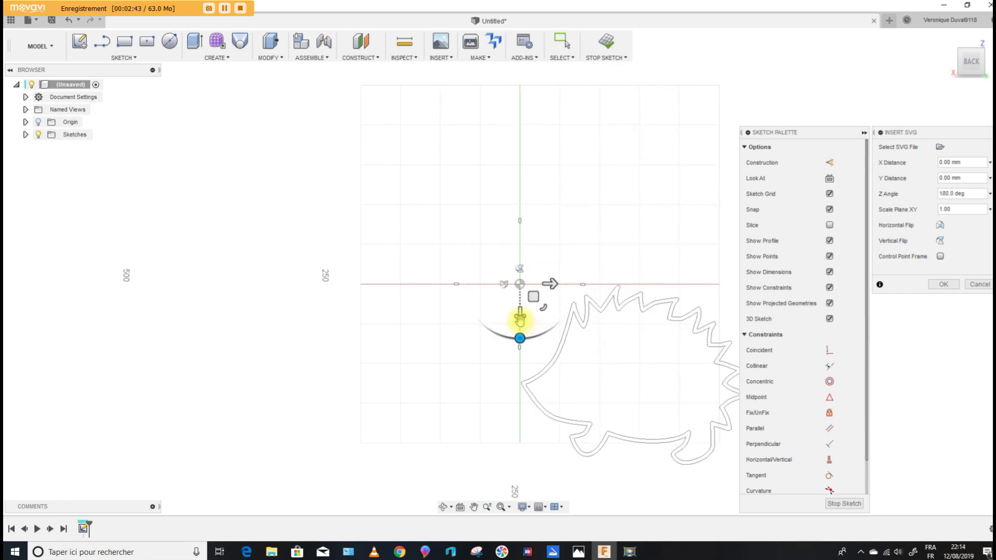
left_click_drag(548, 284, 436, 295)
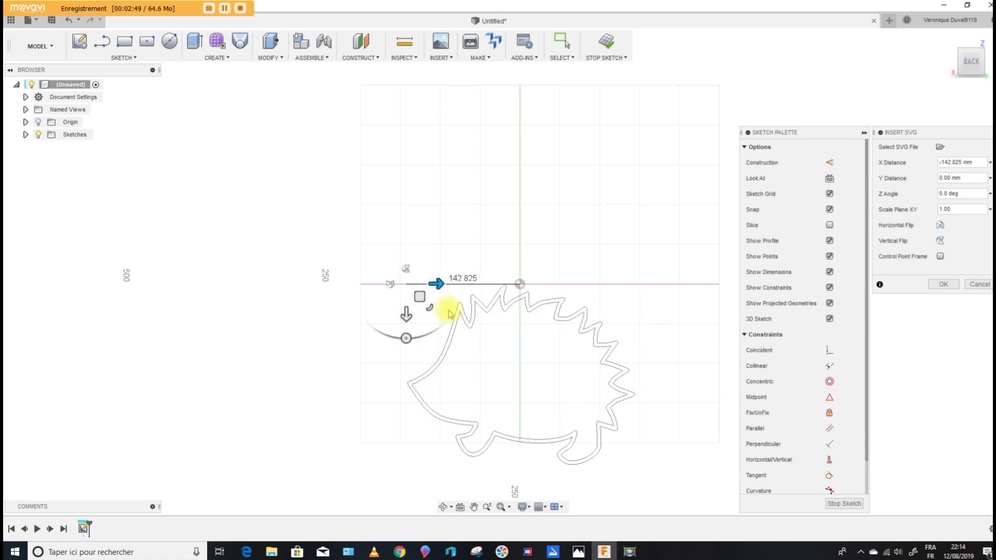
left_click_drag(406, 318, 422, 237)
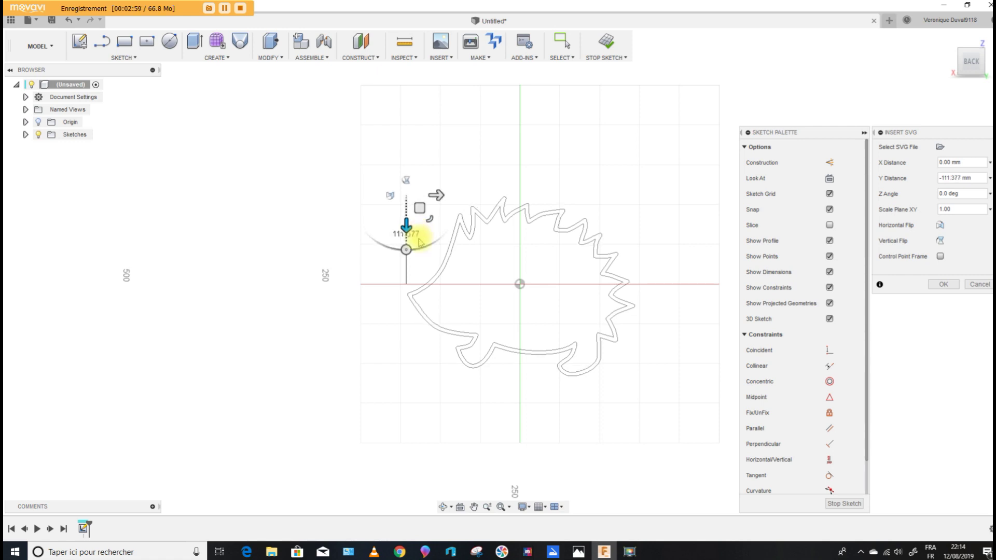
left_click_drag(407, 224, 407, 212)
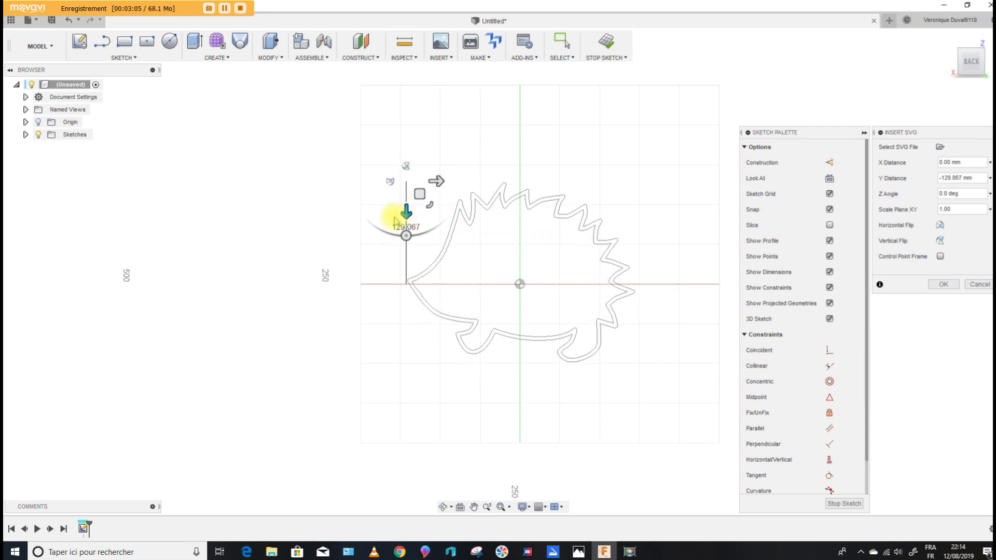
mouse_move(406, 235)
left_mouse_down()
mouse_move(411, 222)
mouse_move(413, 236)
left_mouse_up()
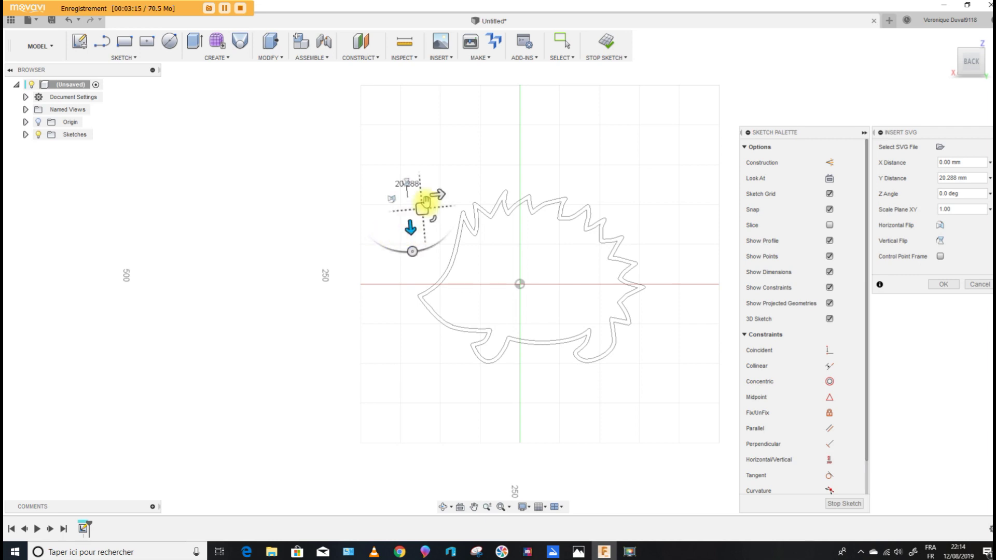
left_click_drag(439, 198, 429, 196)
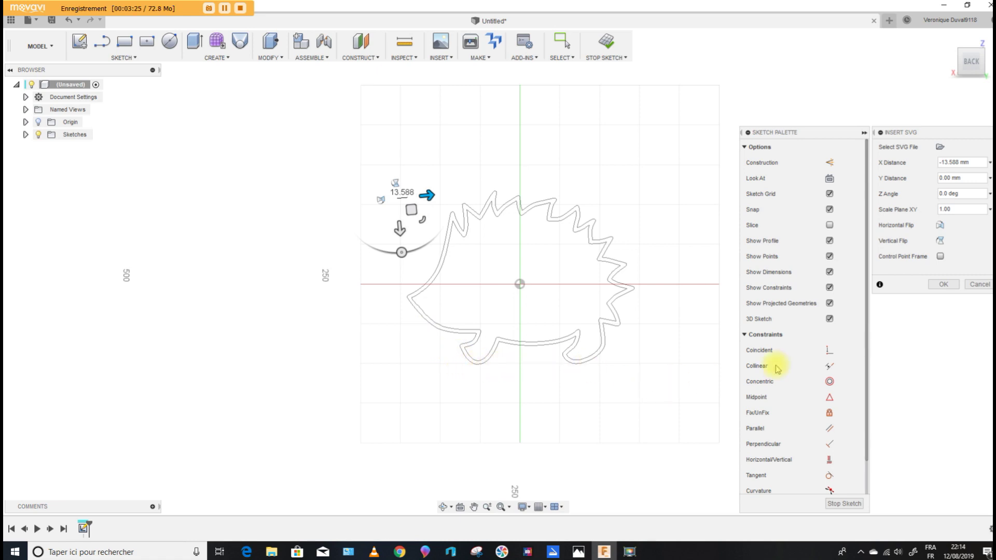
left_click(944, 285)
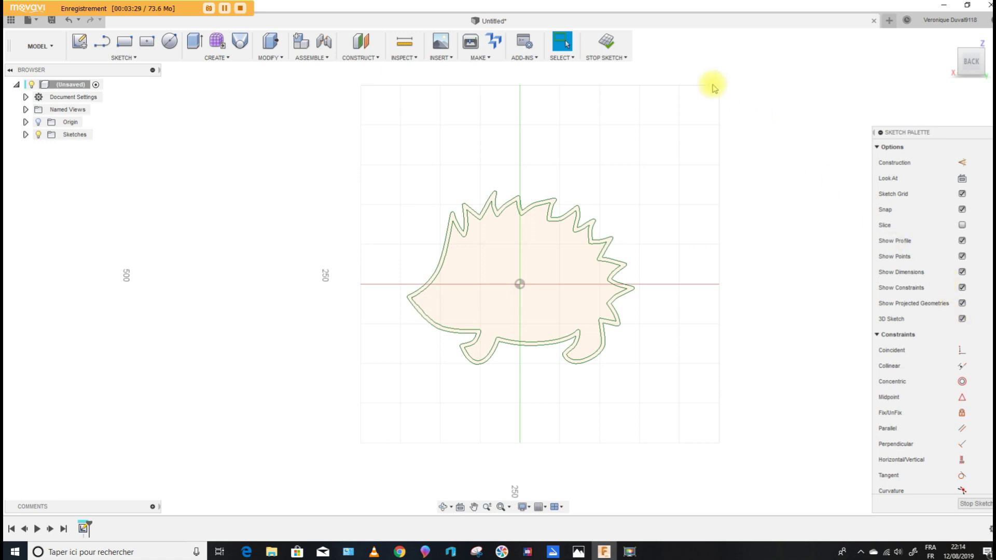
left_click(606, 43)
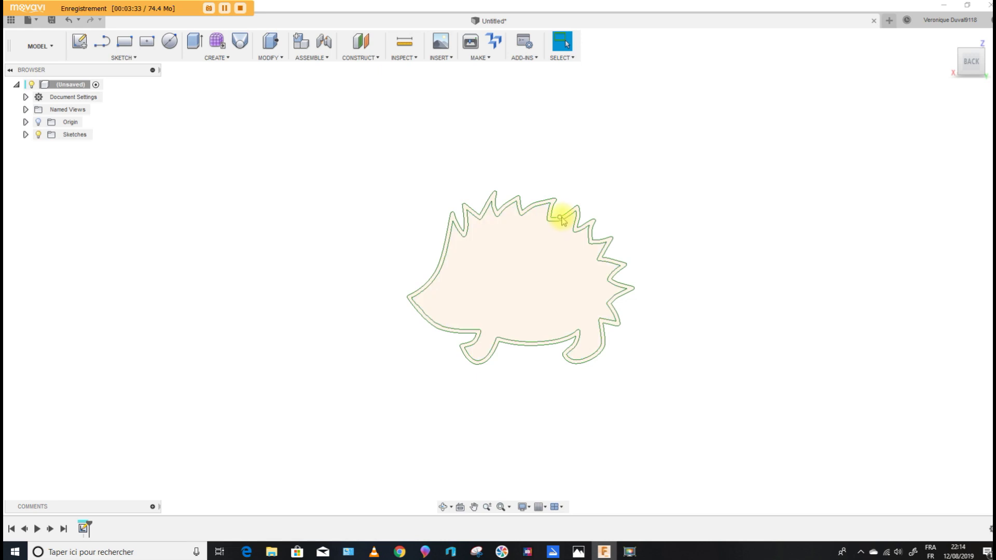
scroll(575, 209, "up", 5)
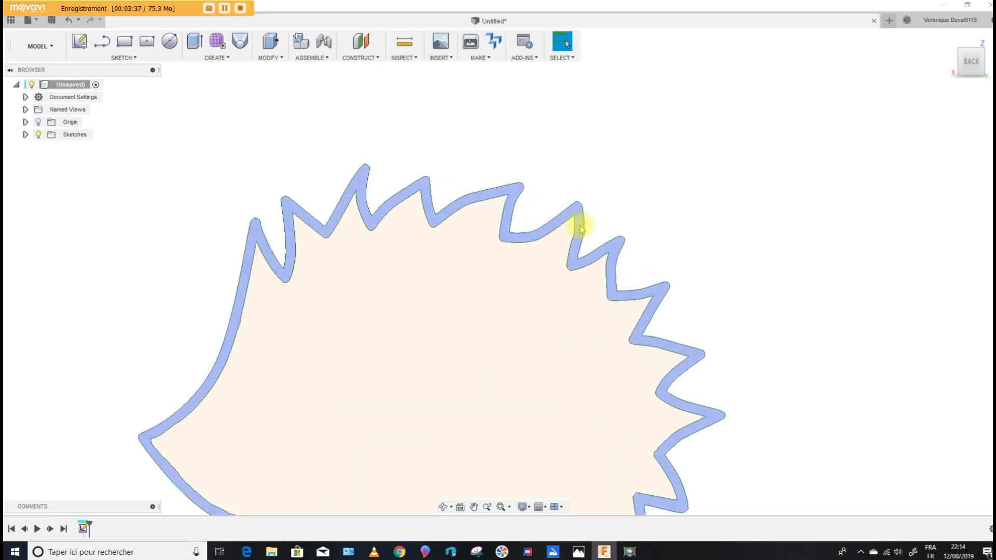
Step: Insert loup.svg from the Tuto 2 en 1 folder on the vertical YZ origin plane, perpendicular to the hedgehog sketch
scroll(580, 227, "down", 6)
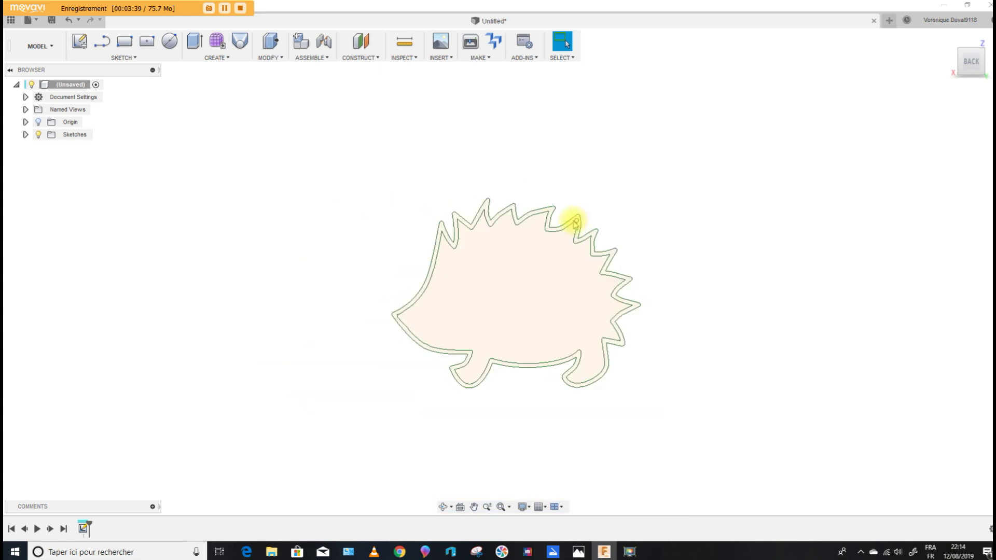
left_click(441, 58)
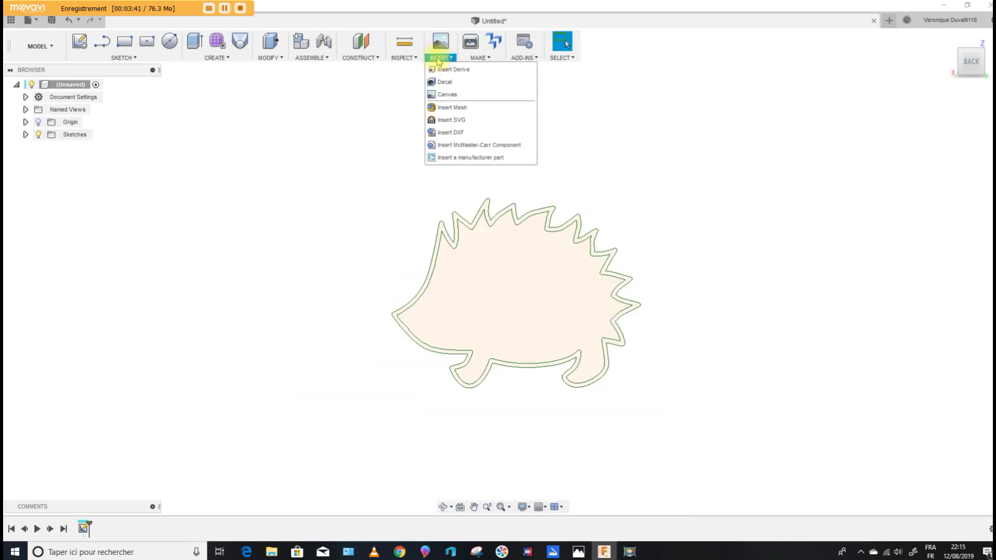
left_click(452, 121)
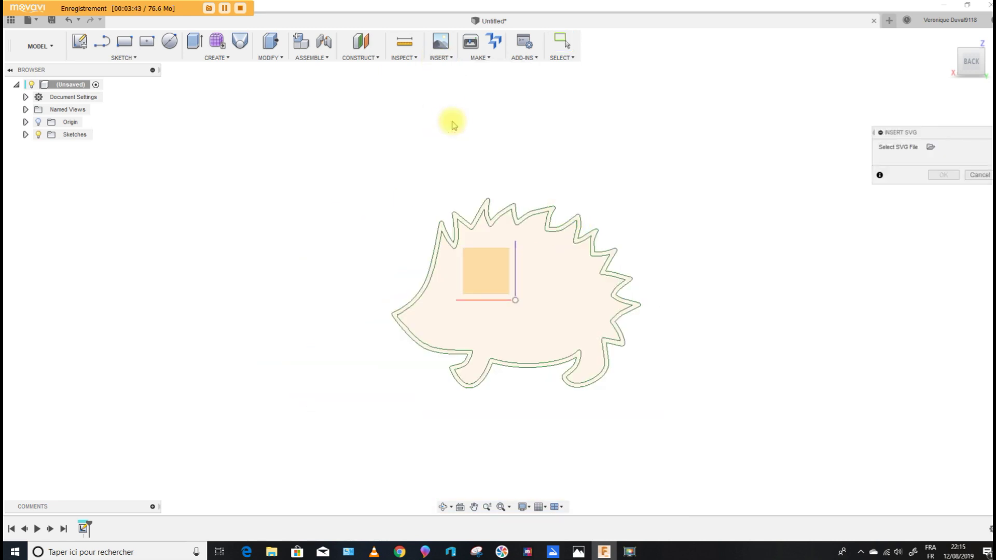
middle_click_drag(343, 219, 401, 221, "shift")
left_click(551, 277)
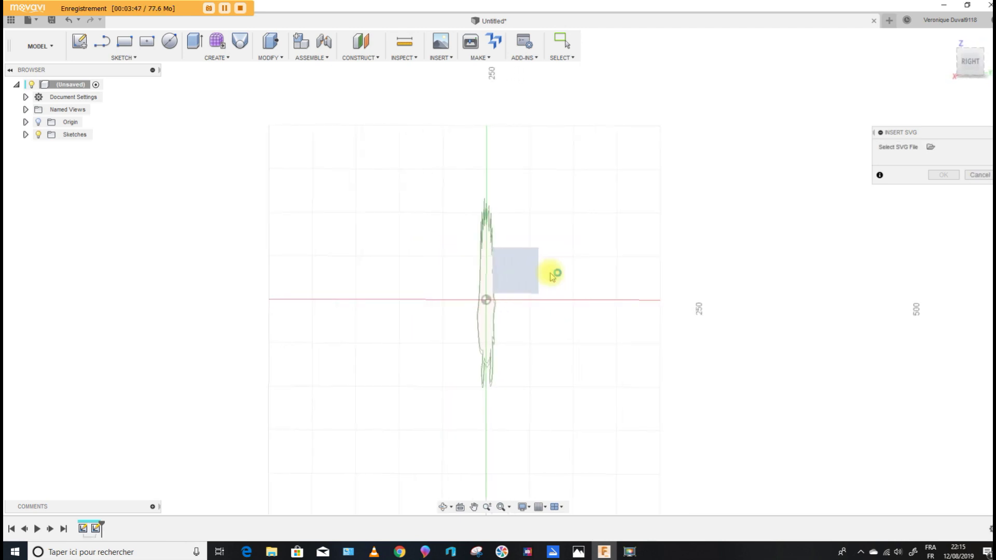
left_click(932, 148)
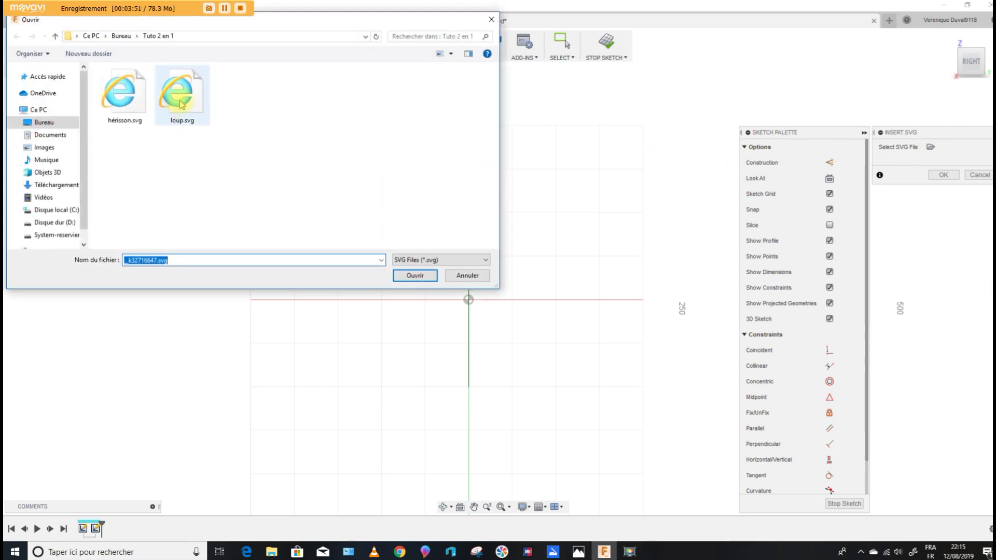
left_click(181, 104)
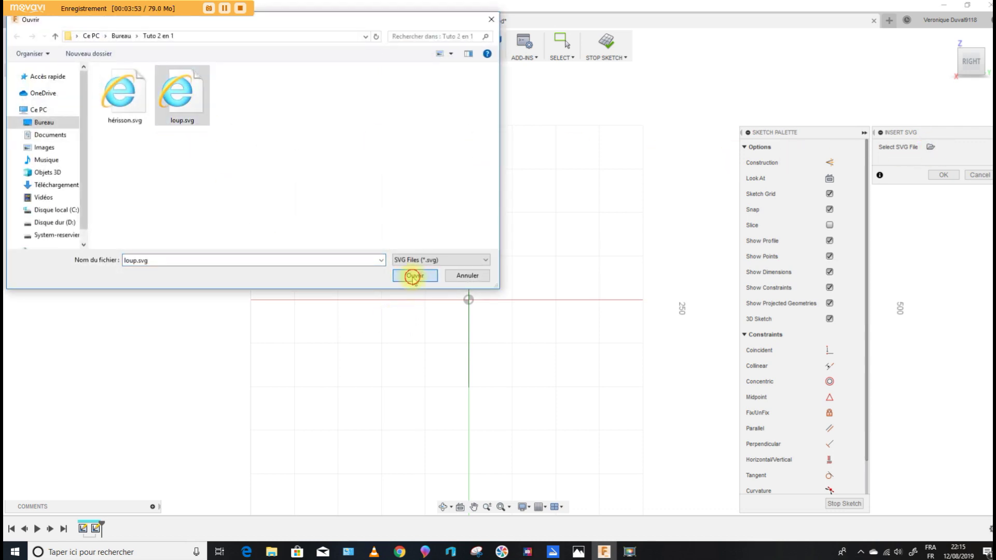
left_click(414, 276)
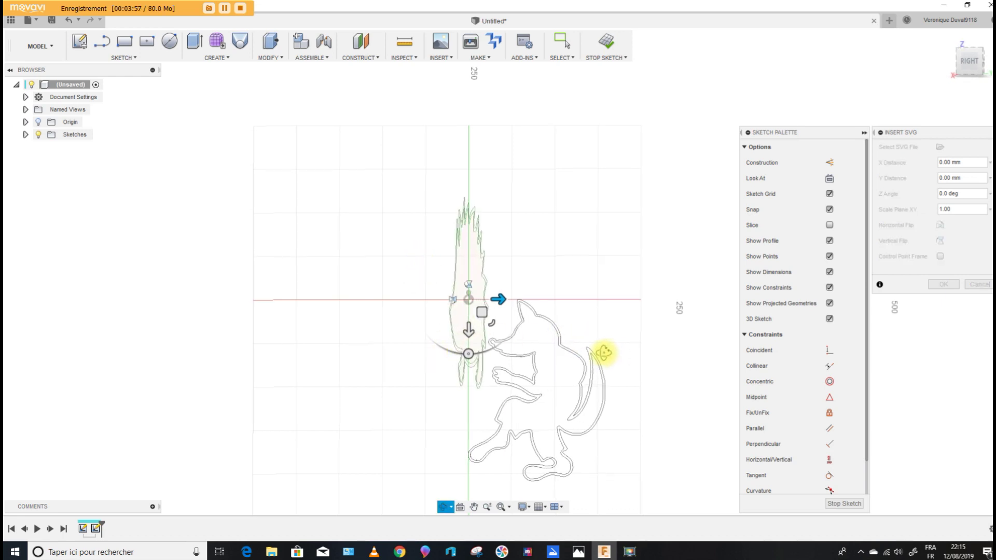
Step: Raise the wolf outline about 107.7 mm, scale it to about 1.07, and shift it about 79.6 mm sideways onto the vertical axis
left_click(978, 61)
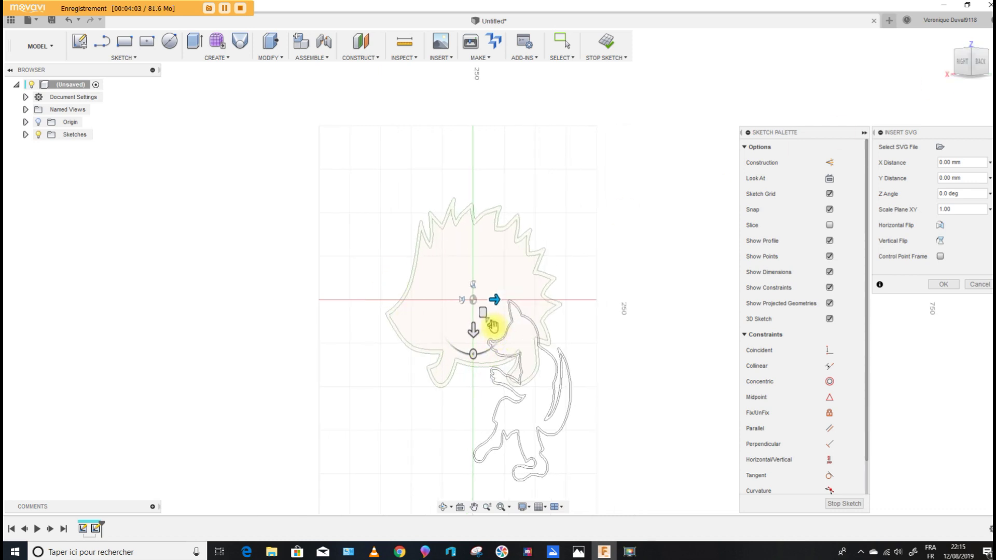
left_click_drag(473, 331, 474, 234)
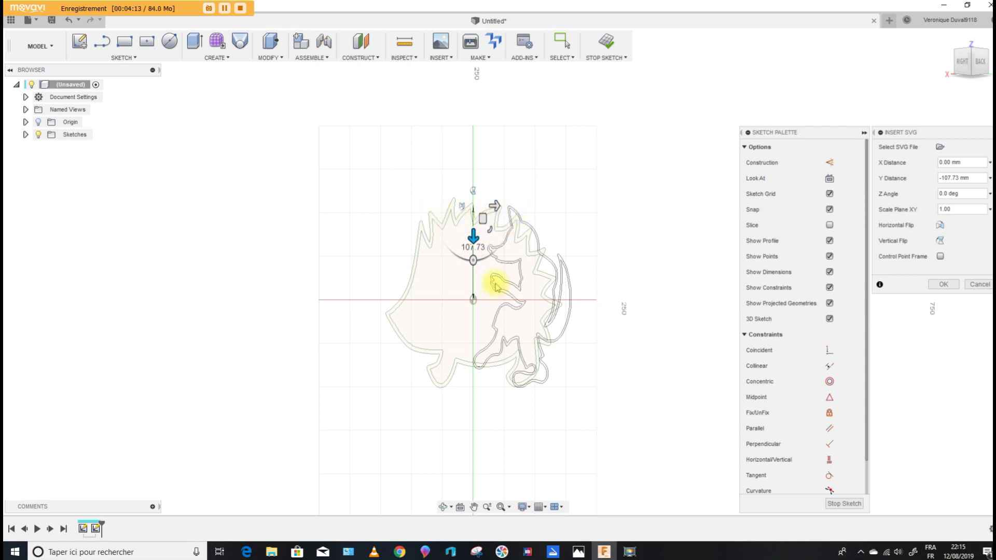
left_click_drag(485, 222, 487, 224)
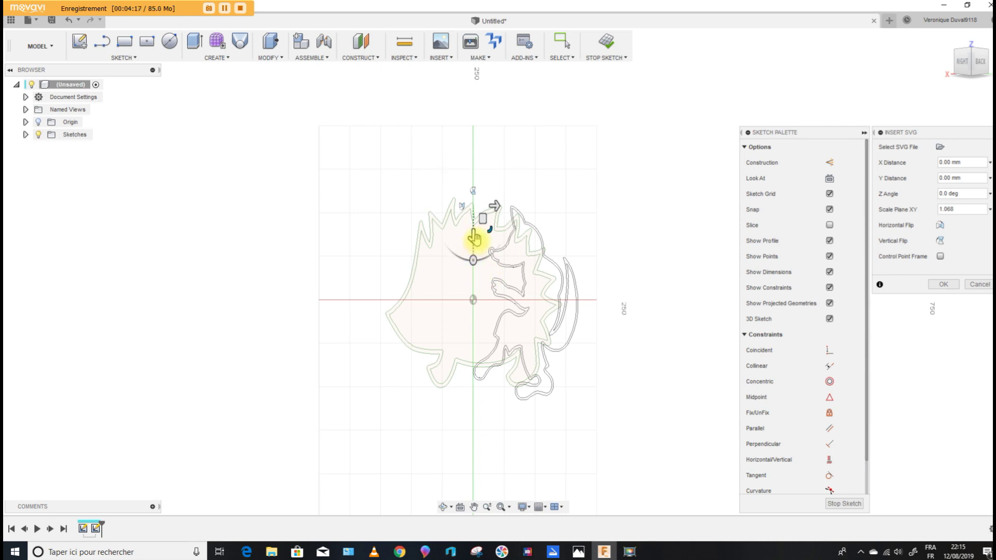
left_click_drag(494, 207, 445, 207)
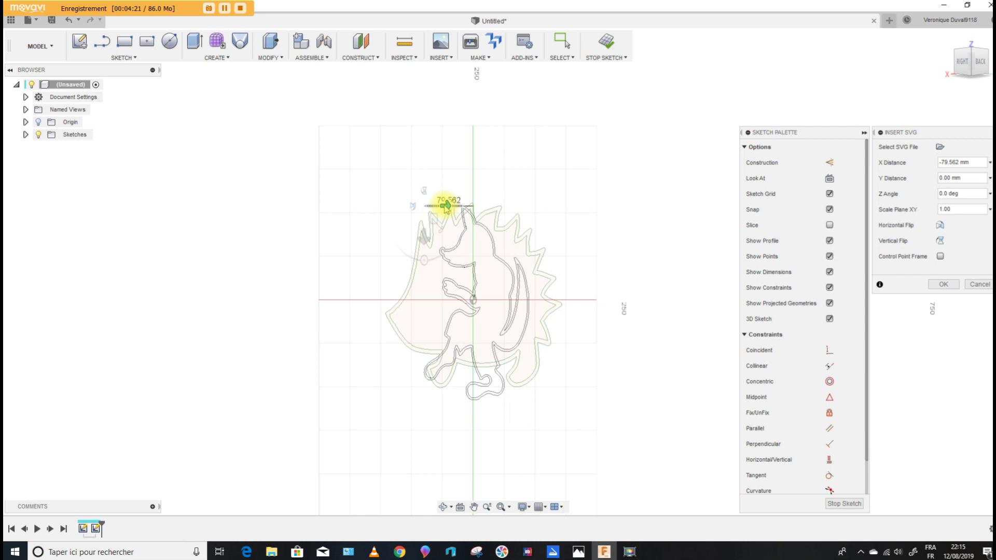
Step: Fine-tune the wolf outline's height position and scale until it spans the same height as the hedgehog, and finish the sketch
mouse_move(425, 240)
left_mouse_down()
mouse_move(424, 225)
mouse_move(427, 232)
left_mouse_up()
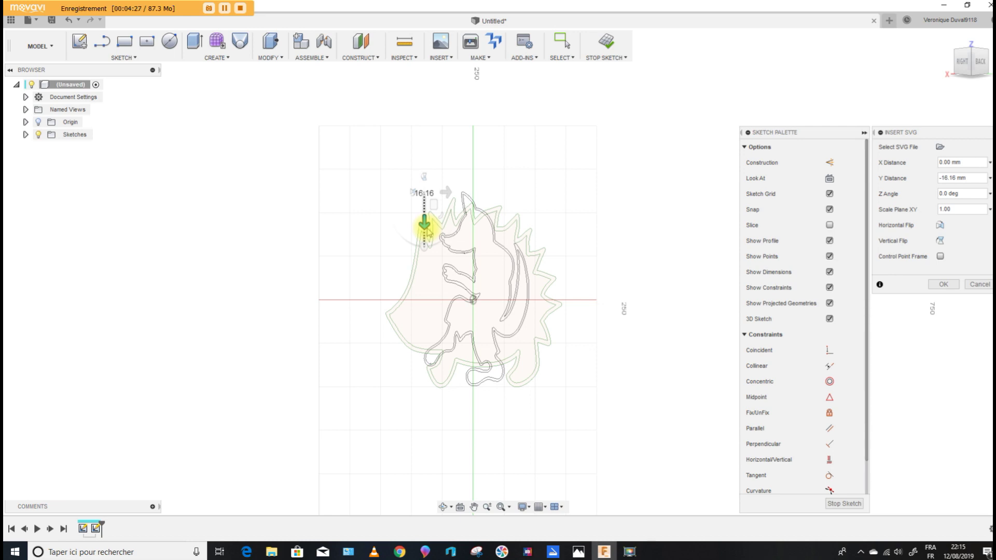
left_click_drag(428, 232, 424, 226)
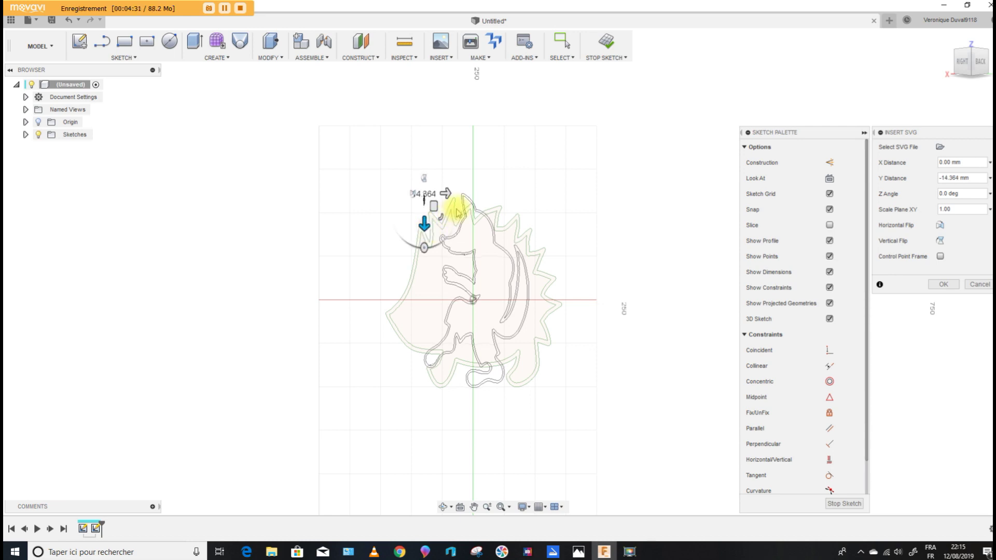
left_click_drag(441, 222, 425, 228)
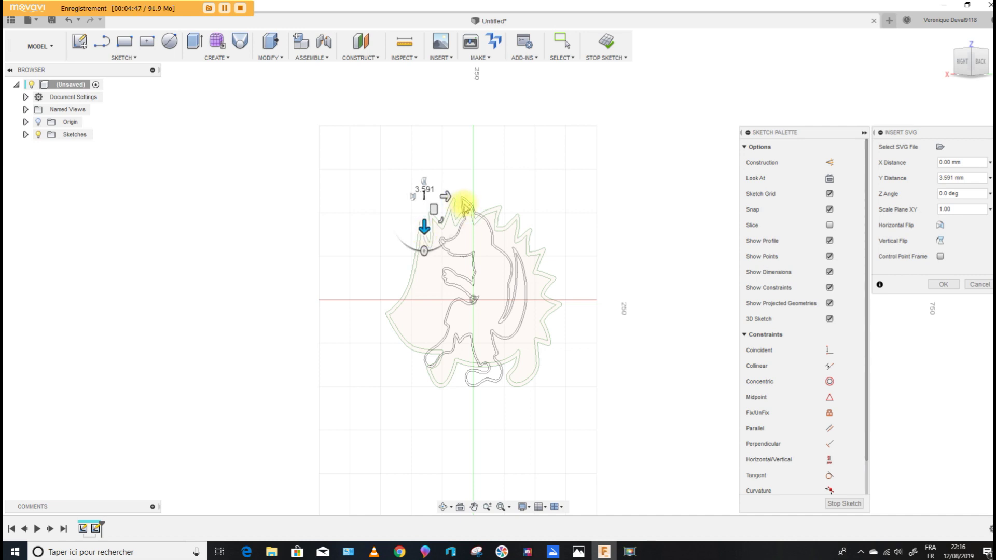
left_click_drag(423, 225, 423, 231)
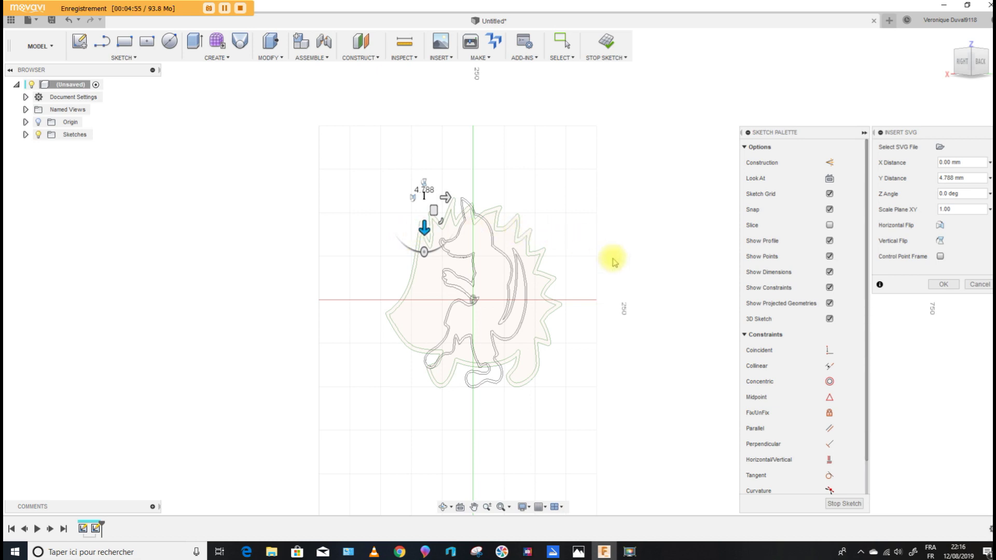
left_click(942, 285)
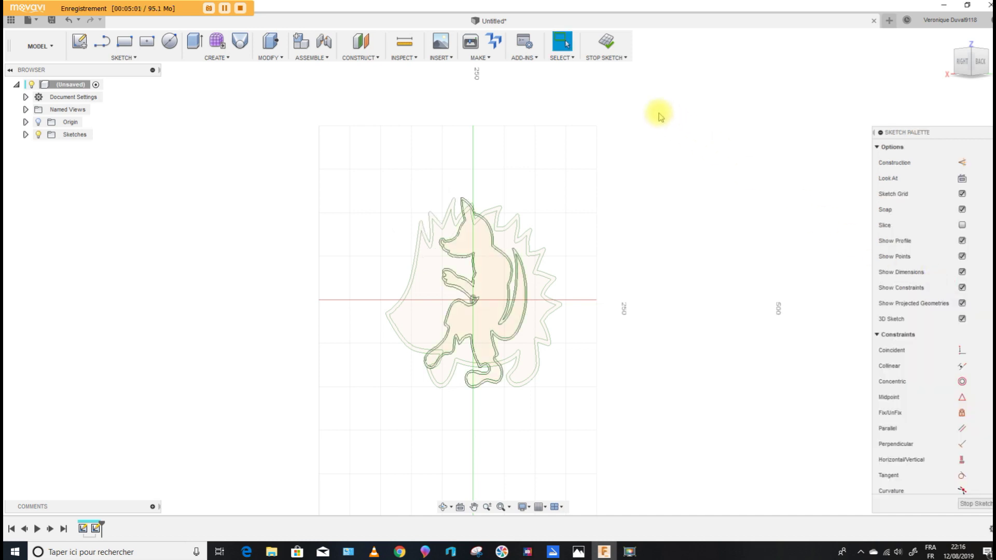
left_click(606, 43)
Step: Examine the crossed wolf and hedgehog sketches from the side and front, checking the wolf's contour and closed profiles
left_click_drag(959, 62, 971, 64)
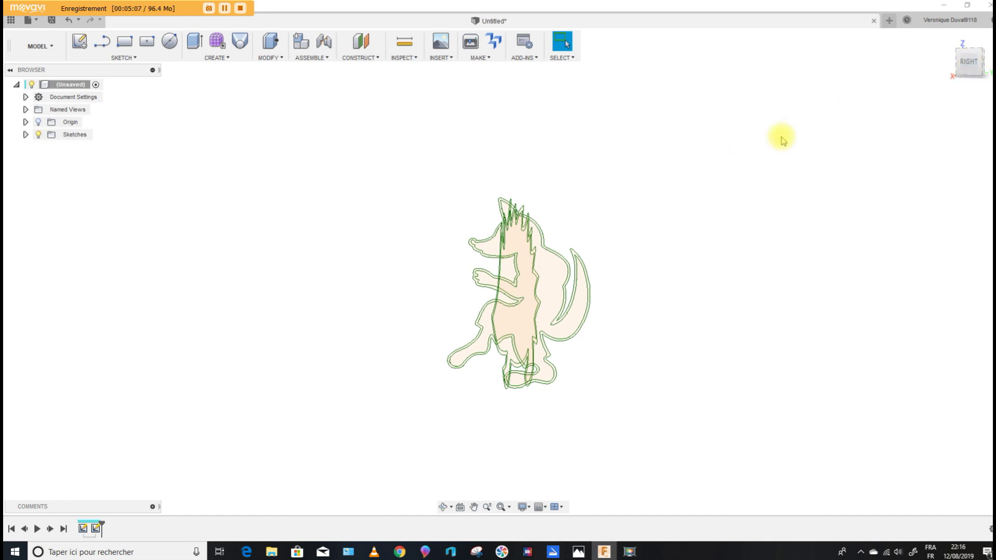
mouse_move(647, 282)
middle_mouse_down("shift")
mouse_move(594, 283)
mouse_move(661, 283)
middle_mouse_up("shift")
key("Escape")
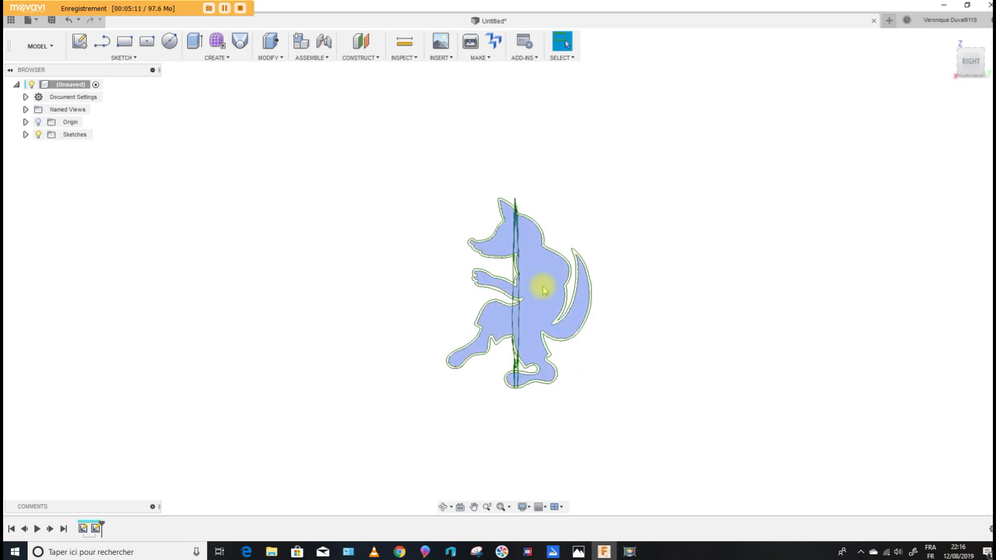
scroll(543, 289, "up", 4)
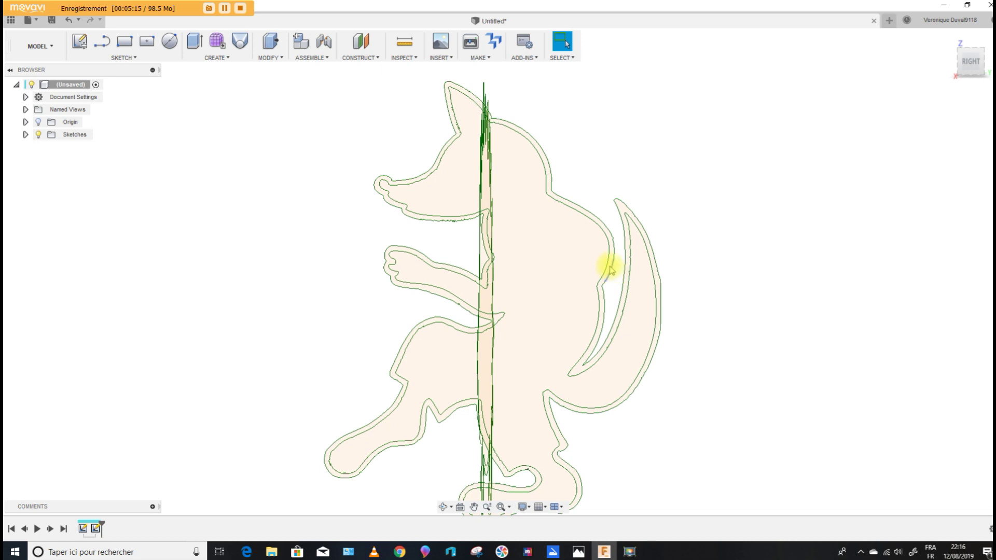
scroll(610, 267, "up", 3)
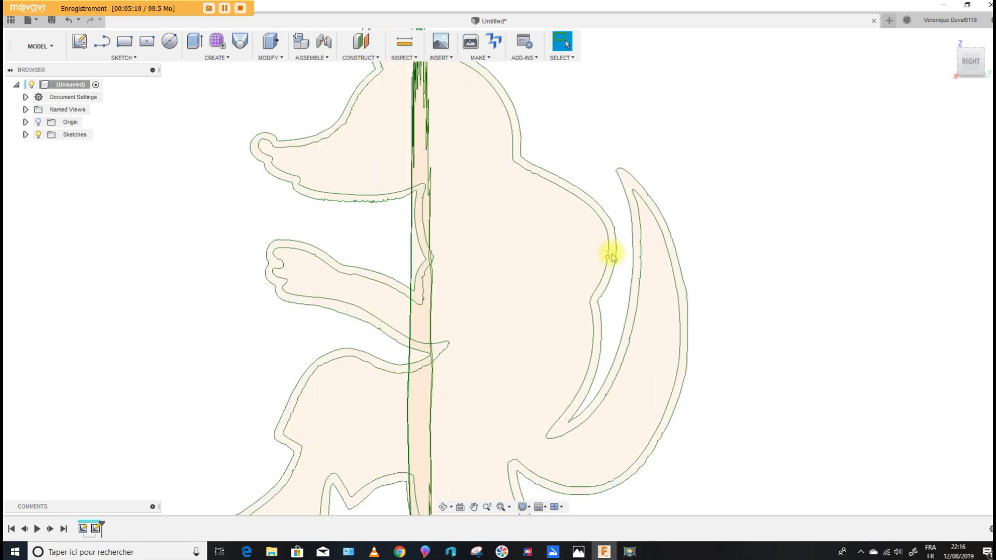
left_click(608, 257)
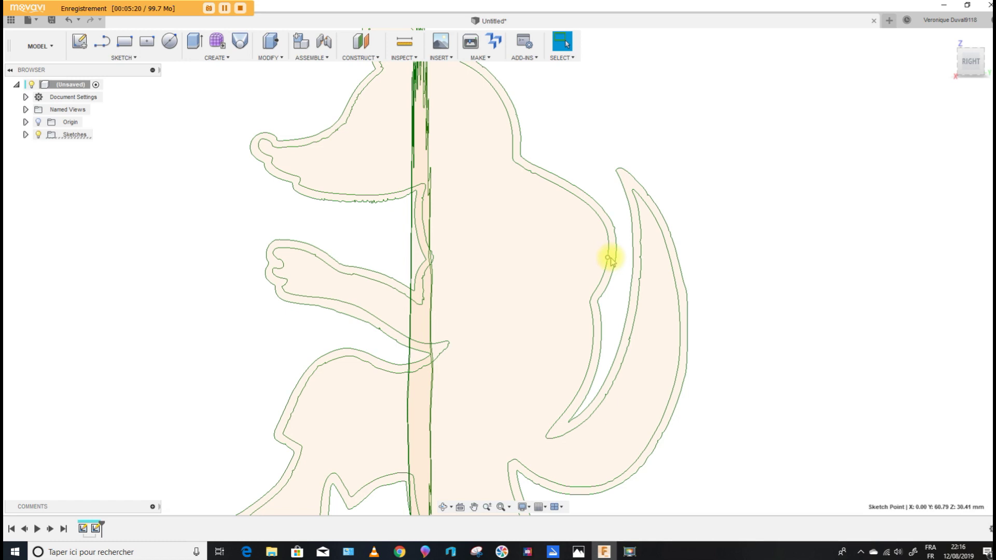
left_click(635, 293)
scroll(582, 300, "down", 3)
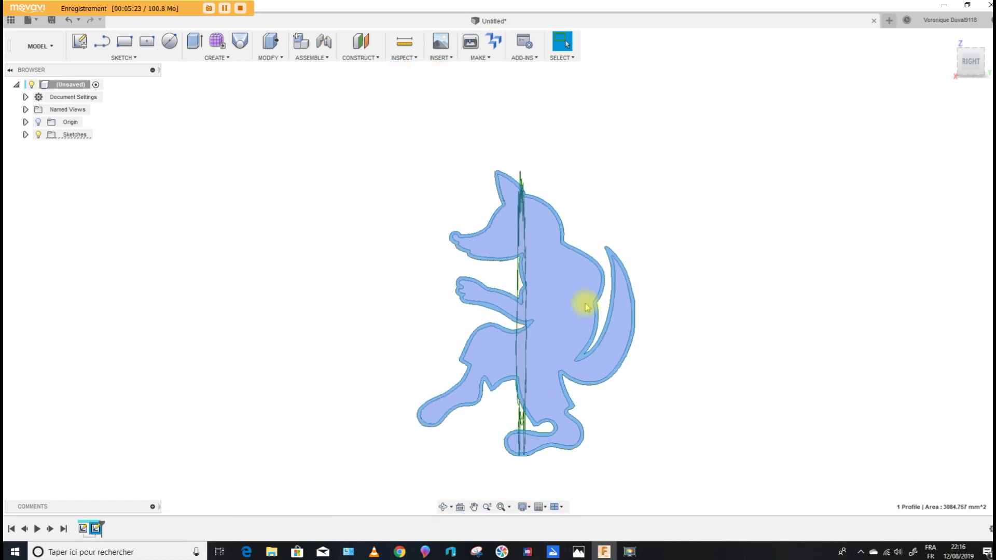
mouse_move(689, 361)
middle_mouse_down("shift")
mouse_move(712, 360)
mouse_move(624, 359)
middle_mouse_up("shift")
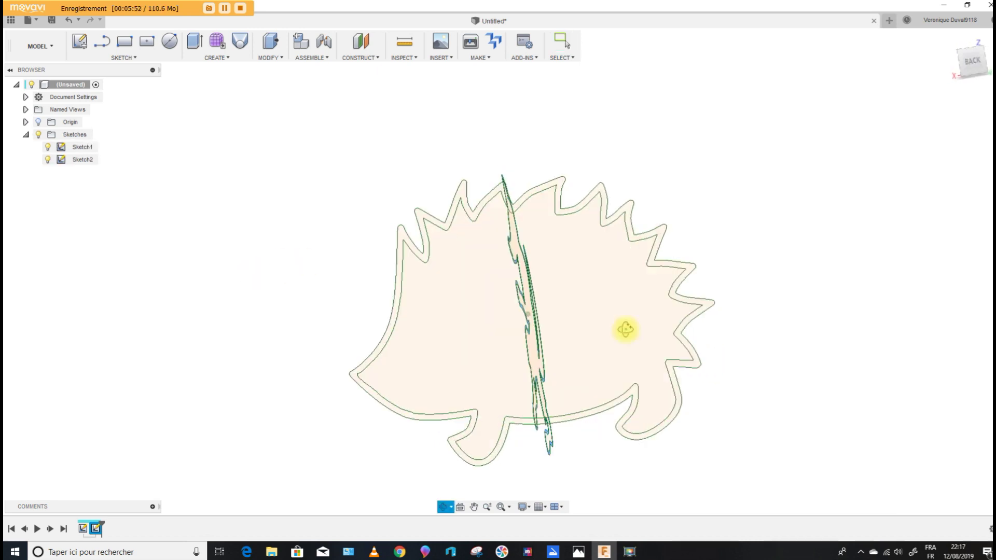
left_click(627, 332)
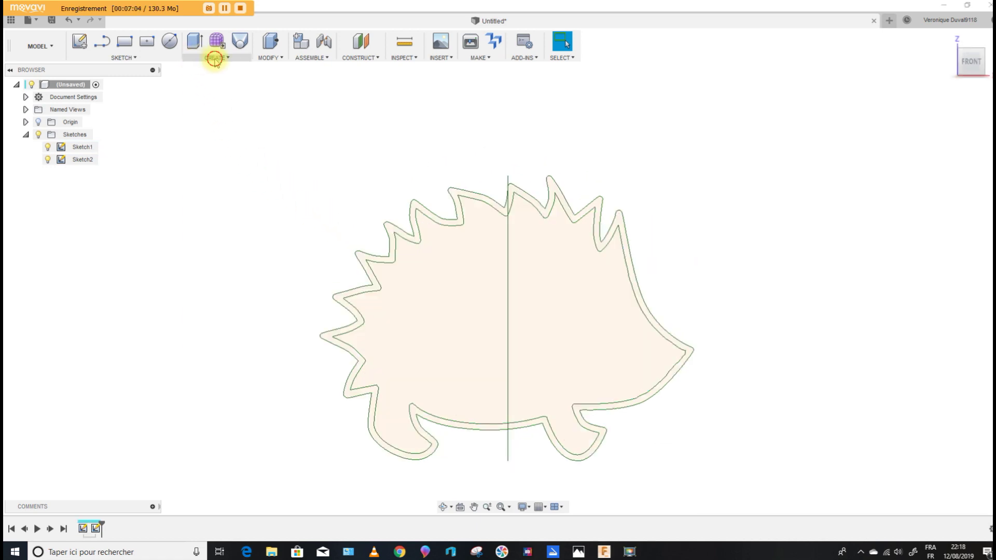
Step: Extrude the hedgehog's inner and border profiles symmetrically by about 111 mm per side as a new body extending past the wolf outline
left_click(215, 58)
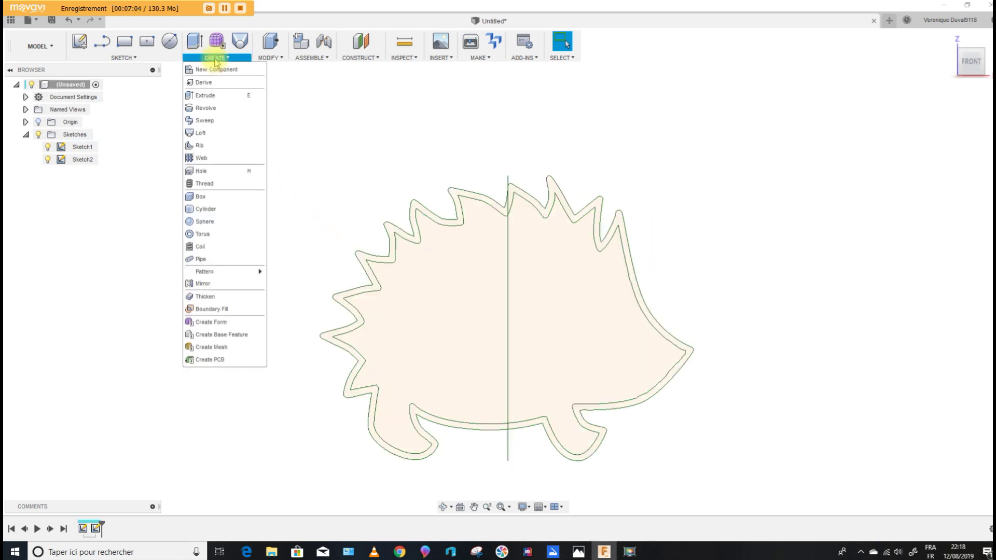
left_click(210, 97)
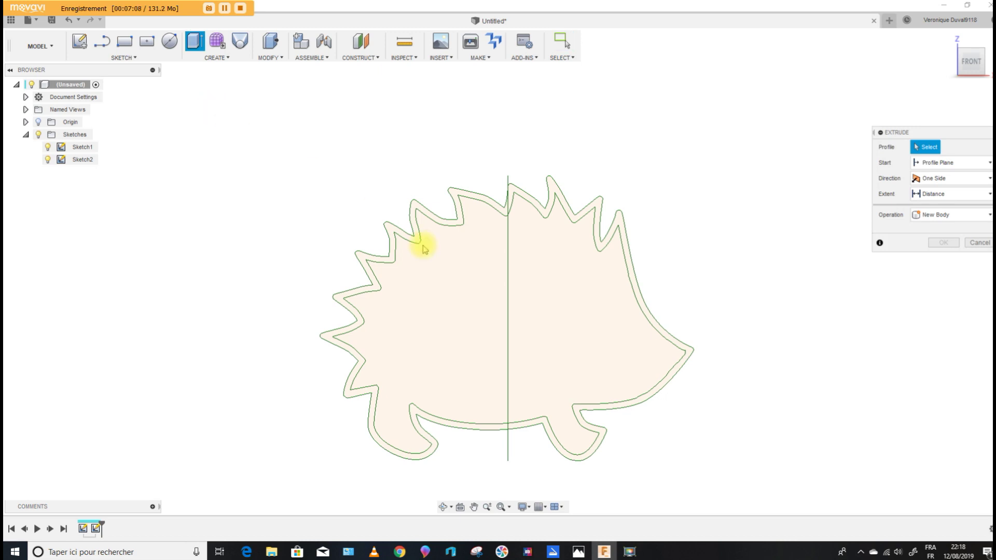
left_click(485, 260)
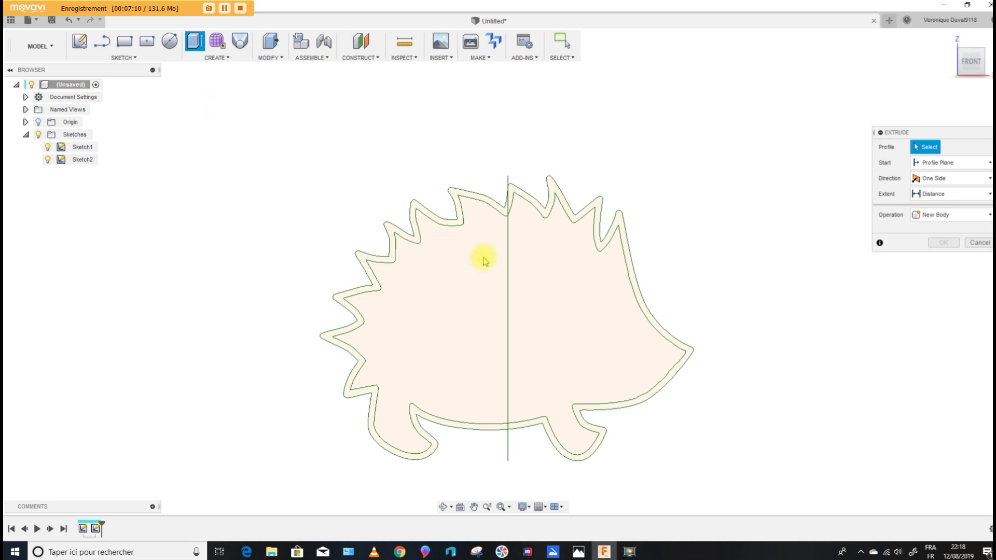
left_click(557, 270)
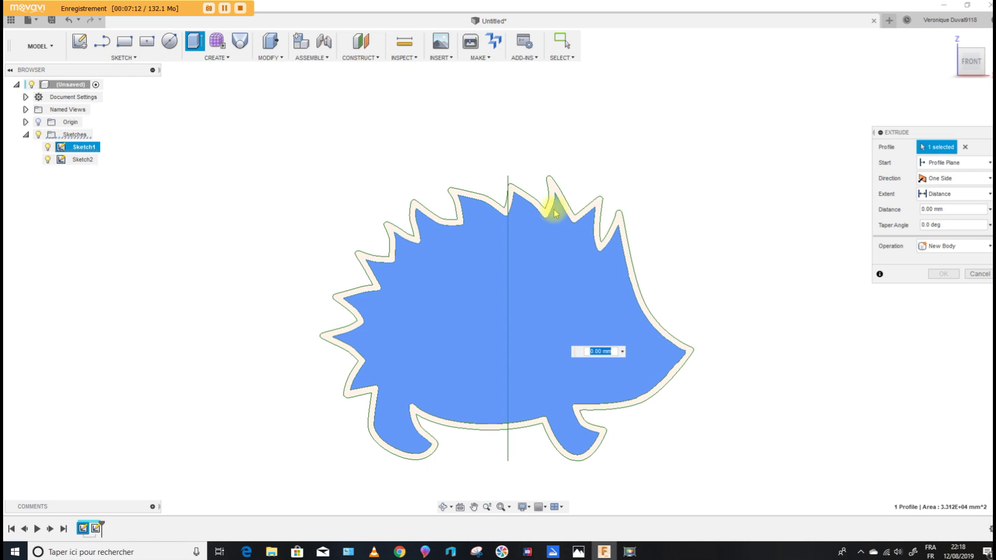
left_click(555, 188)
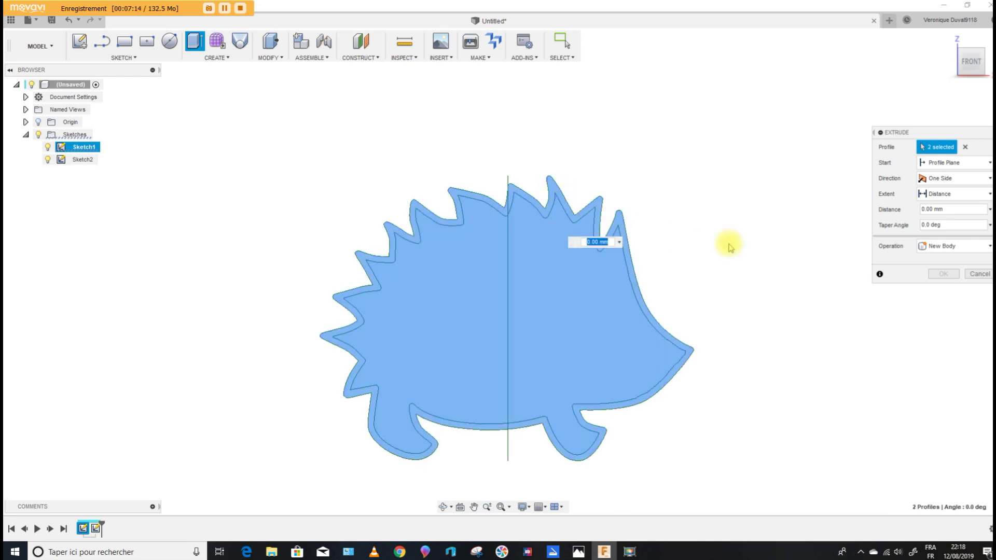
middle_click_drag(785, 274, 706, 277, "shift")
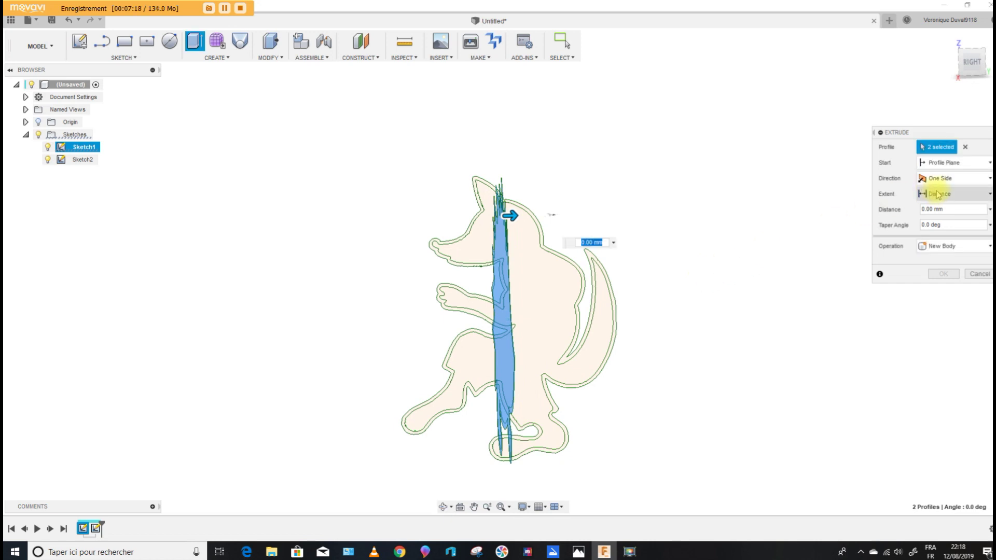
left_click(941, 179)
left_click(943, 218)
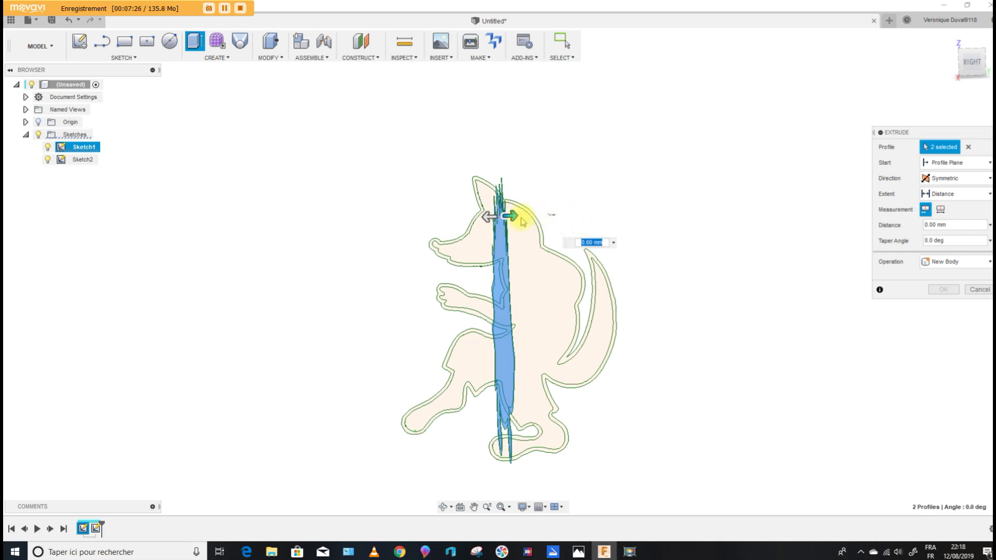
left_click_drag(510, 215, 655, 216)
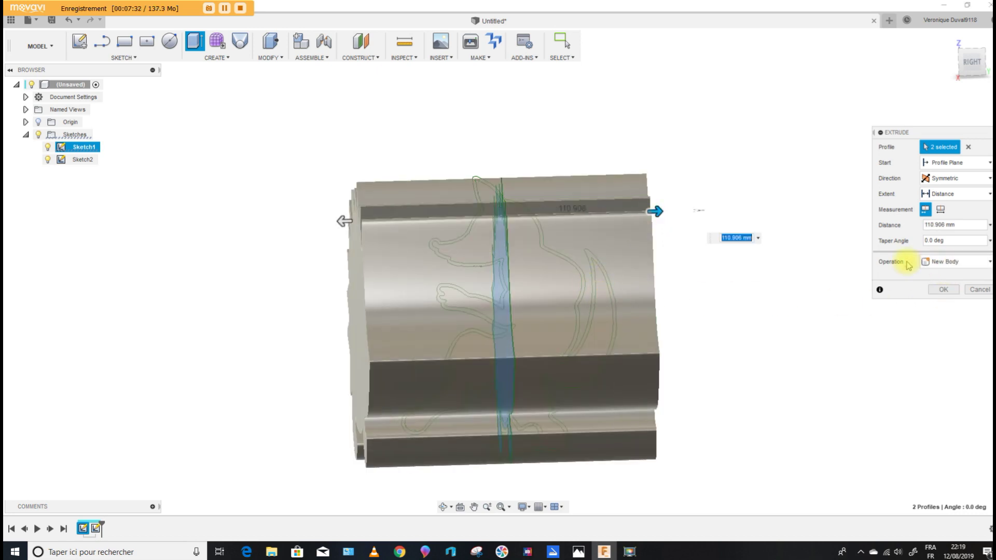
left_click(942, 290)
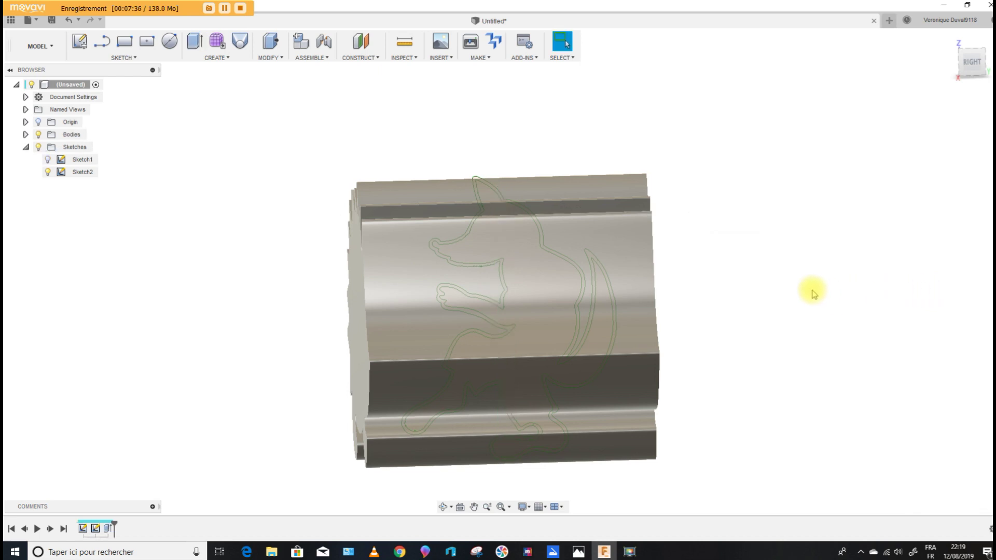
Step: Hide the hedgehog bodies and start an extrusion of the thin border profile around the wolf outline
left_click(38, 135)
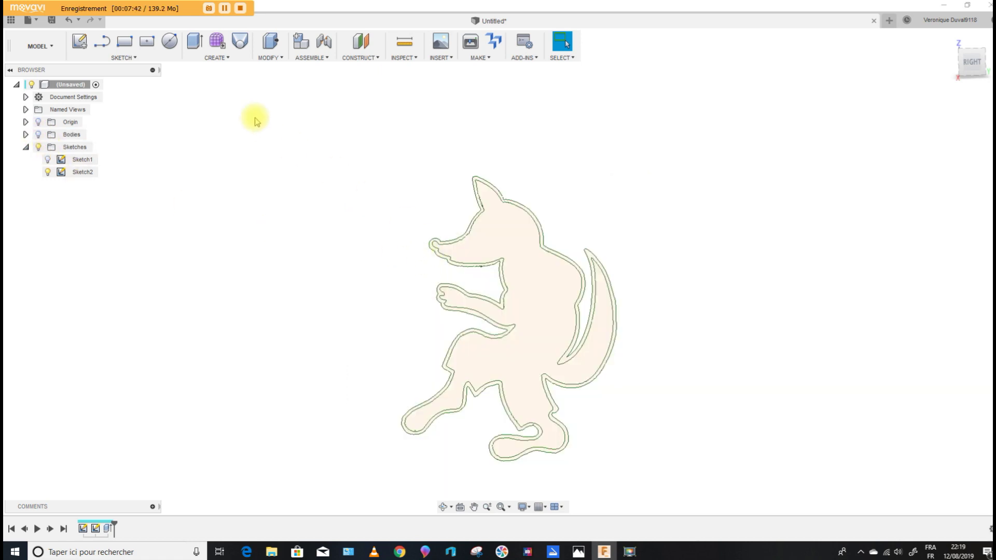
left_click(214, 58)
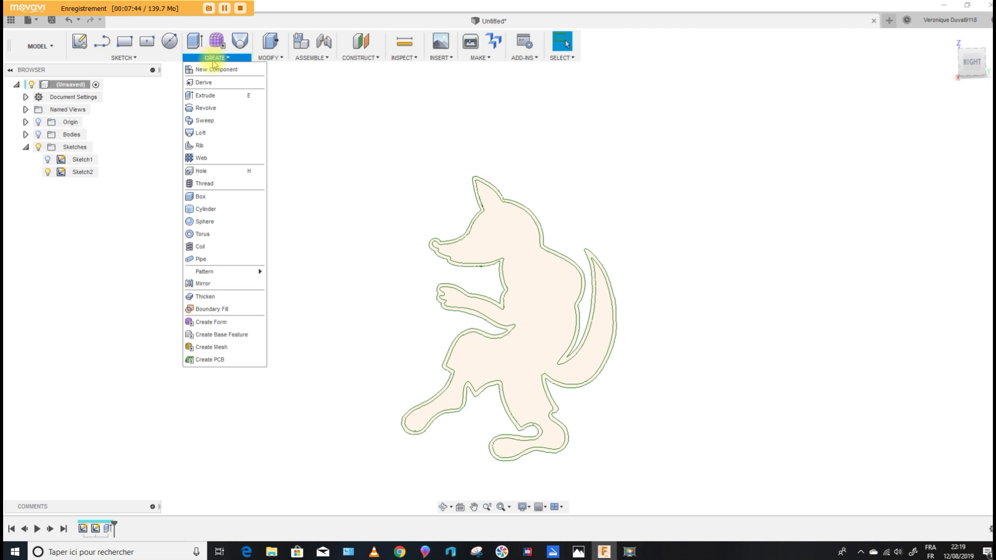
left_click(204, 93)
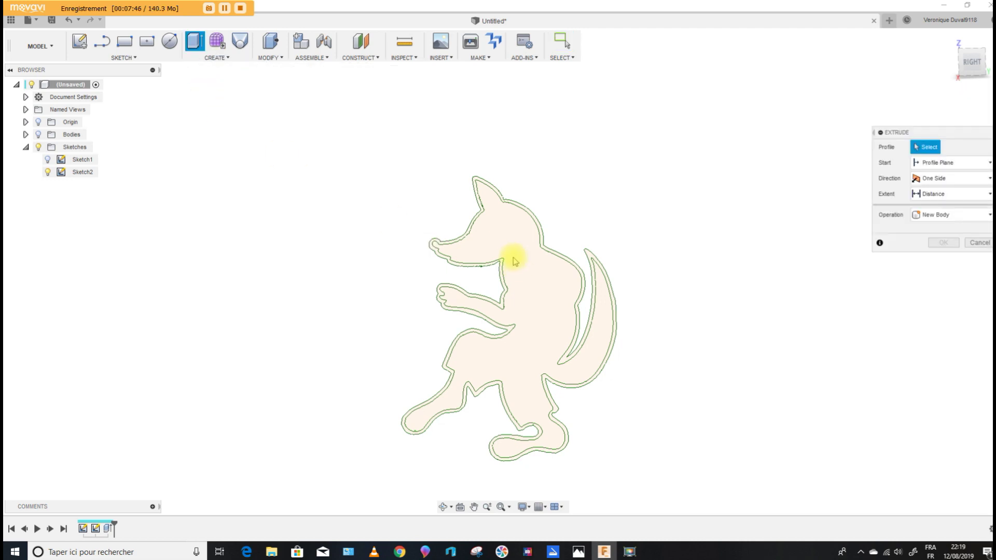
scroll(540, 228, "up", 5)
scroll(540, 228, "up", 2)
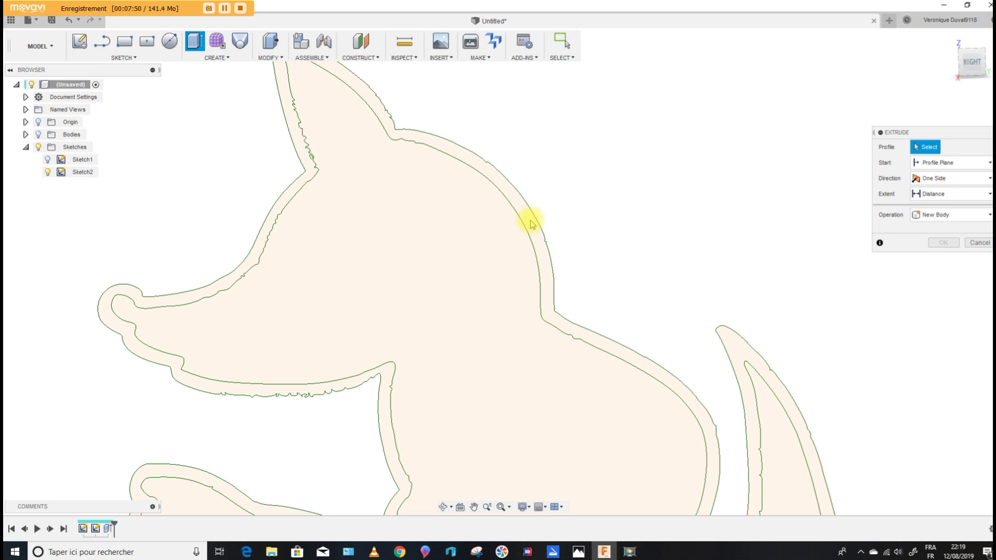
left_click(541, 249)
scroll(534, 256, "down", 3)
scroll(523, 252, "down", 2)
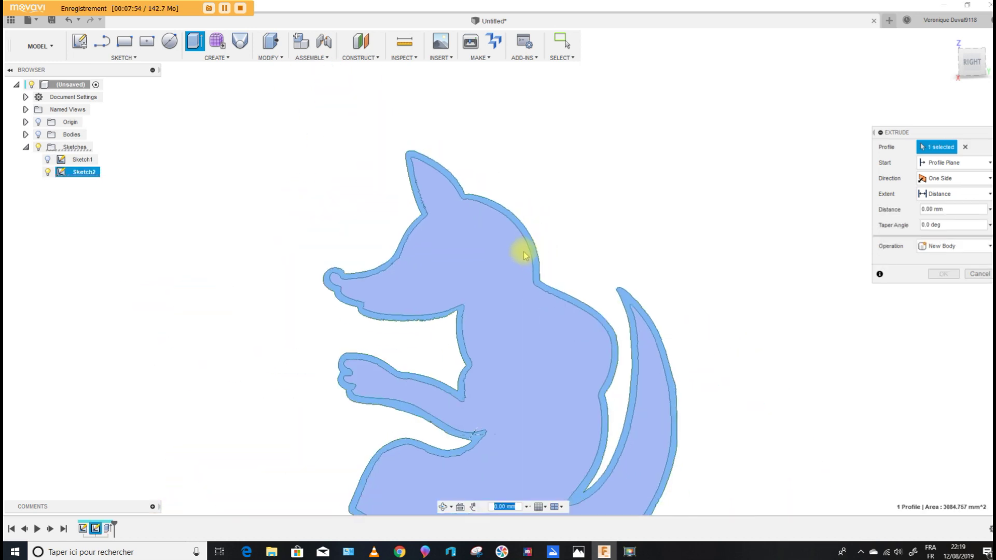
scroll(519, 250, "down", 2)
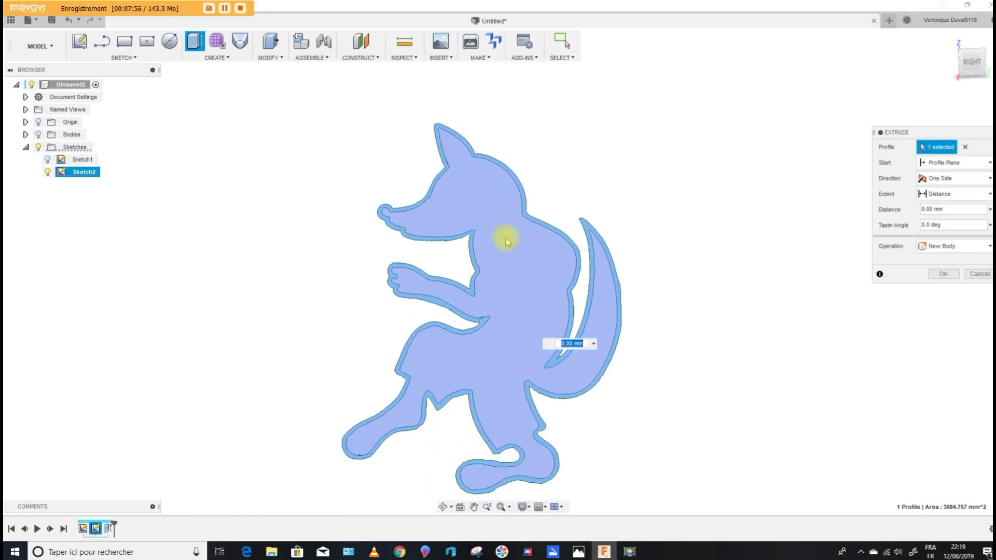
middle_click_drag(690, 350, 618, 346, "shift")
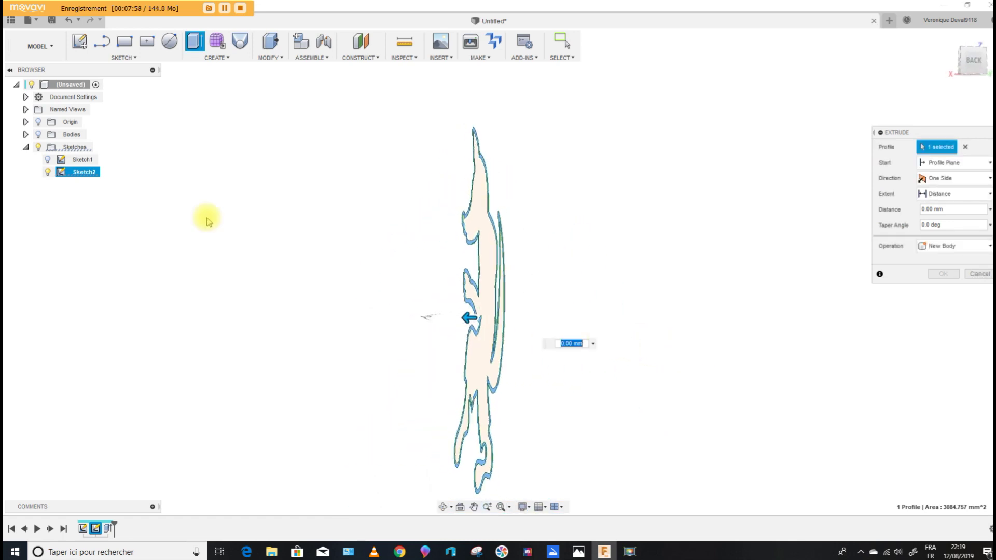
Step: Show the bodies again and cut the wolf's border profile symmetrically through the hedgehog body, about 151 mm per side
left_click(38, 135)
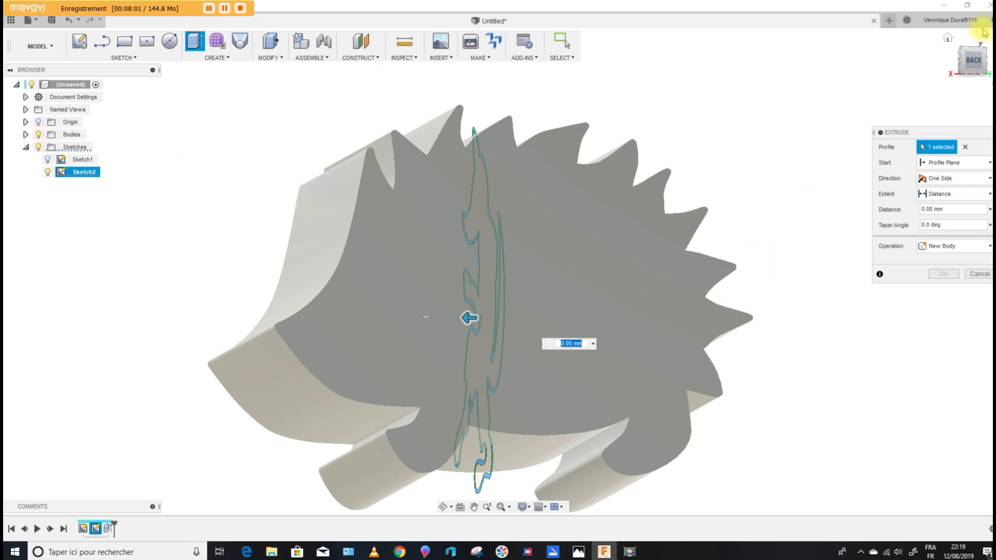
left_click(974, 61)
left_click(940, 178)
left_click(934, 215)
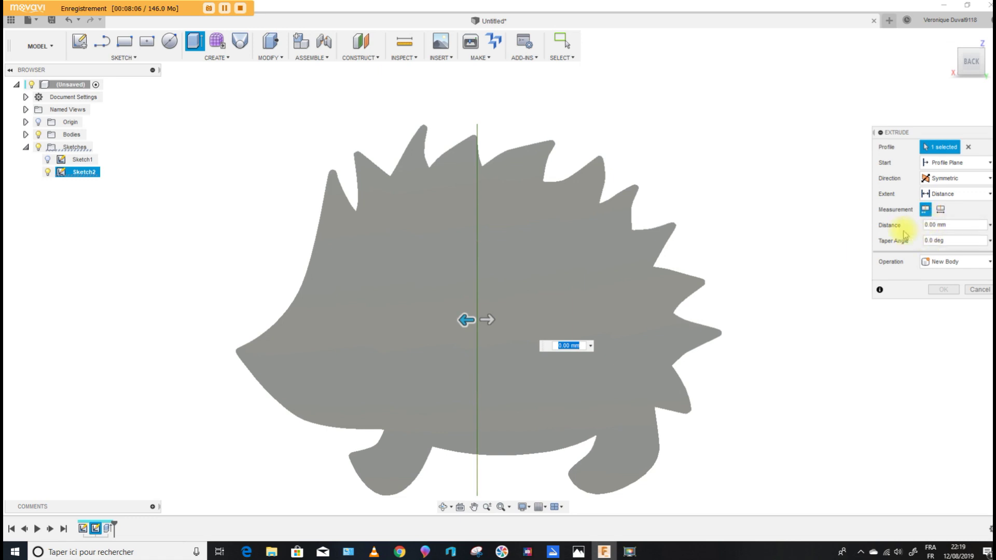
left_click_drag(467, 322, 208, 314)
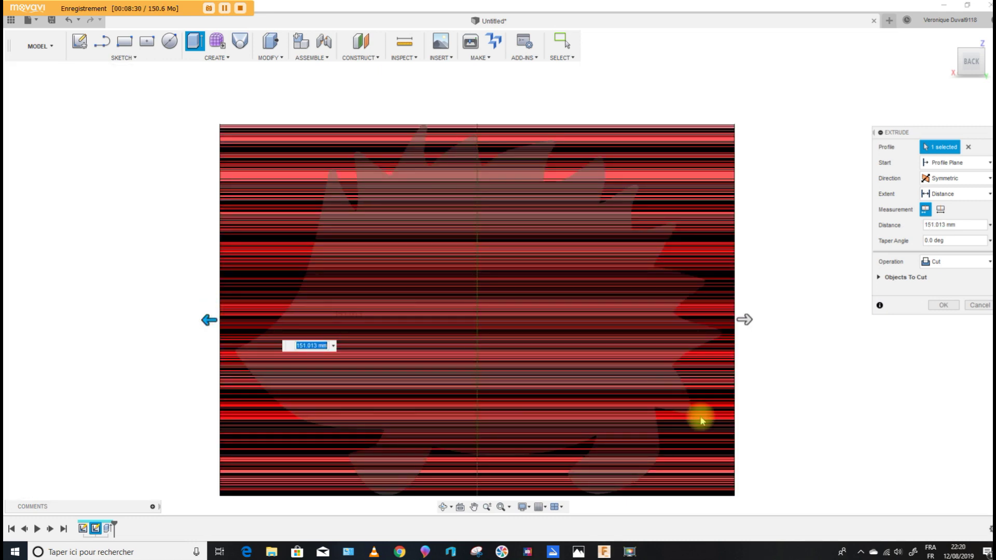
left_click(945, 307)
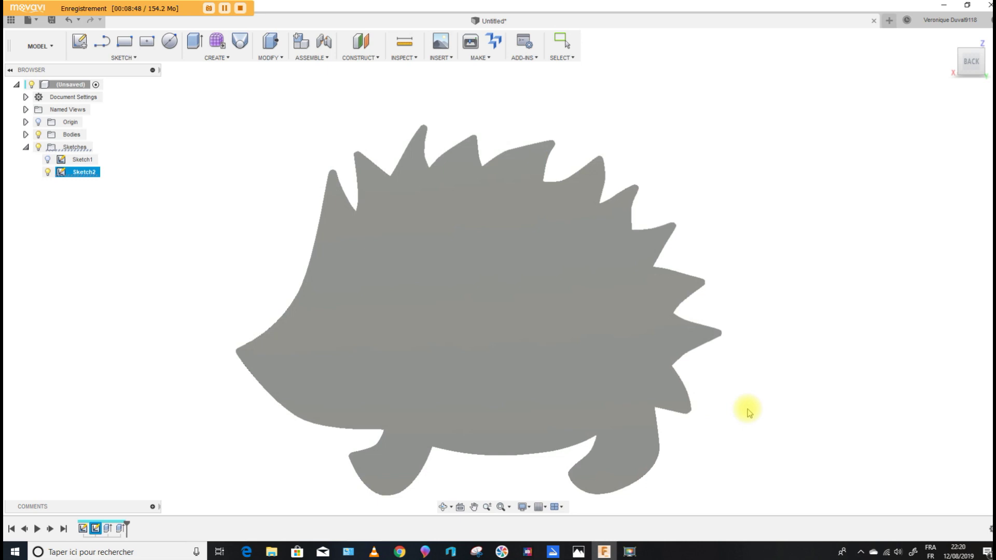
Step: Hide the leftover bodies Body4, Body3 and Body2 so that only the combined wolf and hedgehog body Body1 is shown
middle_click_drag(122, 262, 229, 265, "shift")
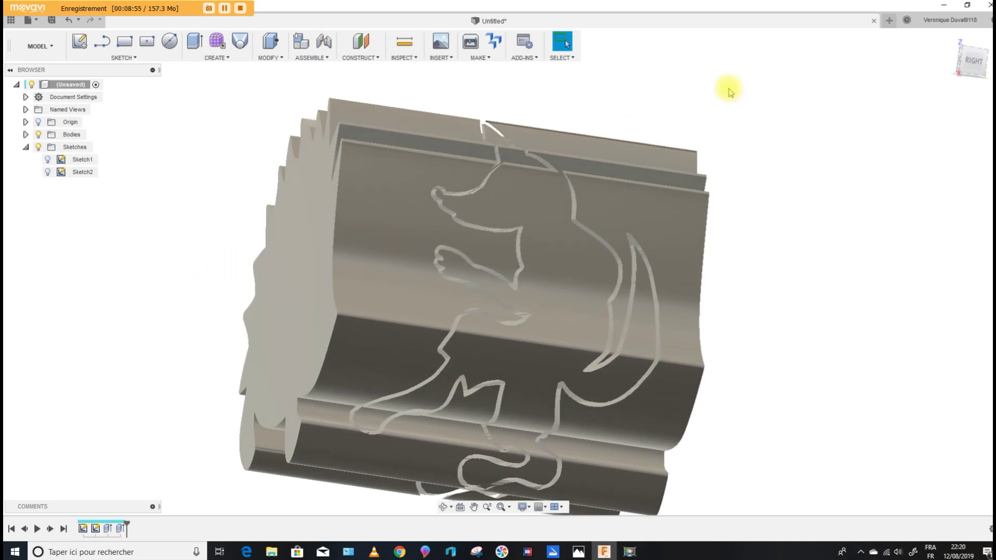
left_click(968, 67)
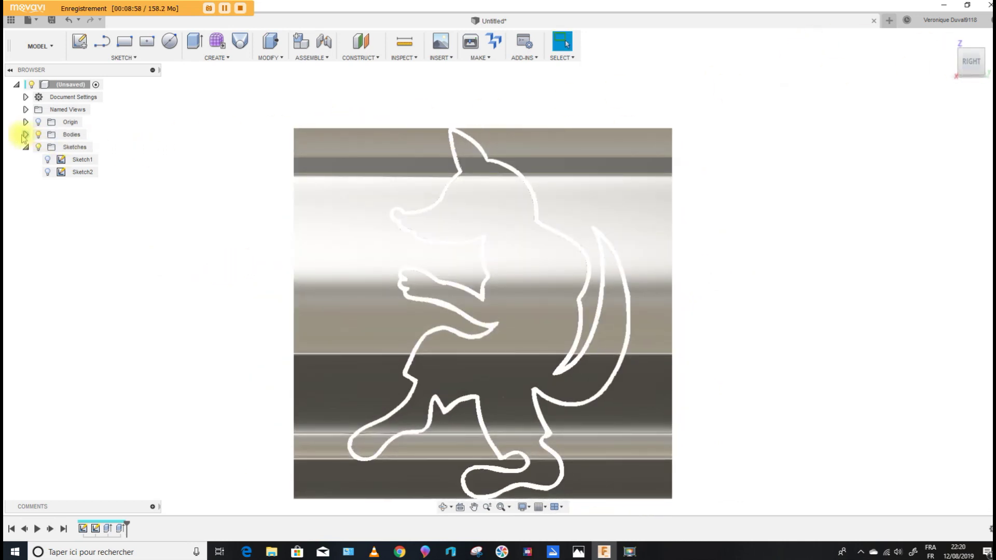
left_click(25, 134)
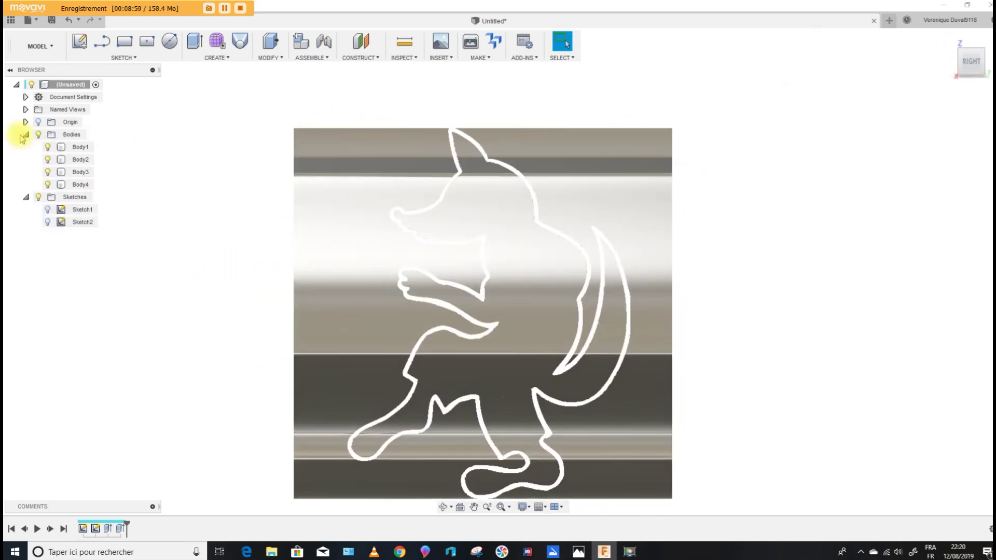
left_click(48, 186)
left_click(48, 173)
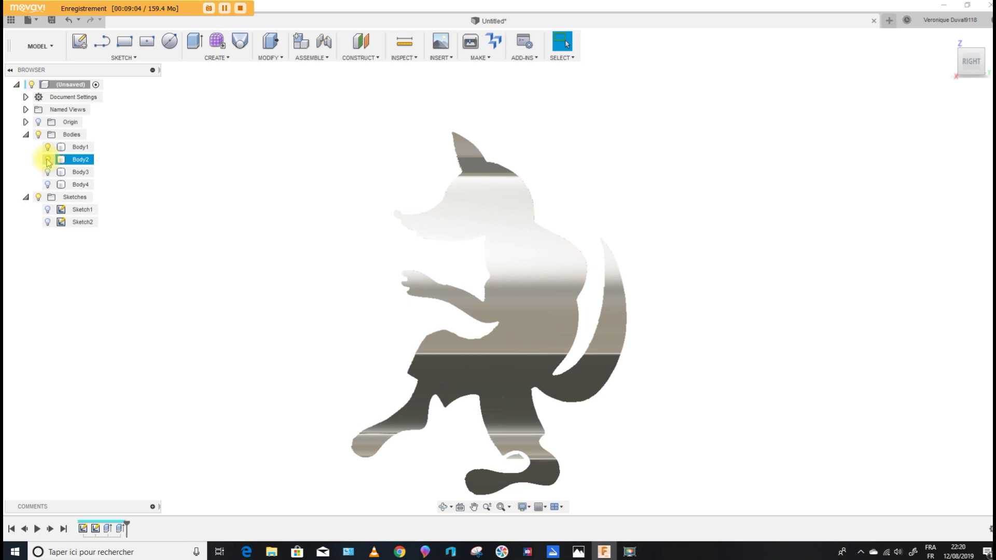
middle_click_drag(153, 201, 244, 208, "shift")
left_click(49, 161)
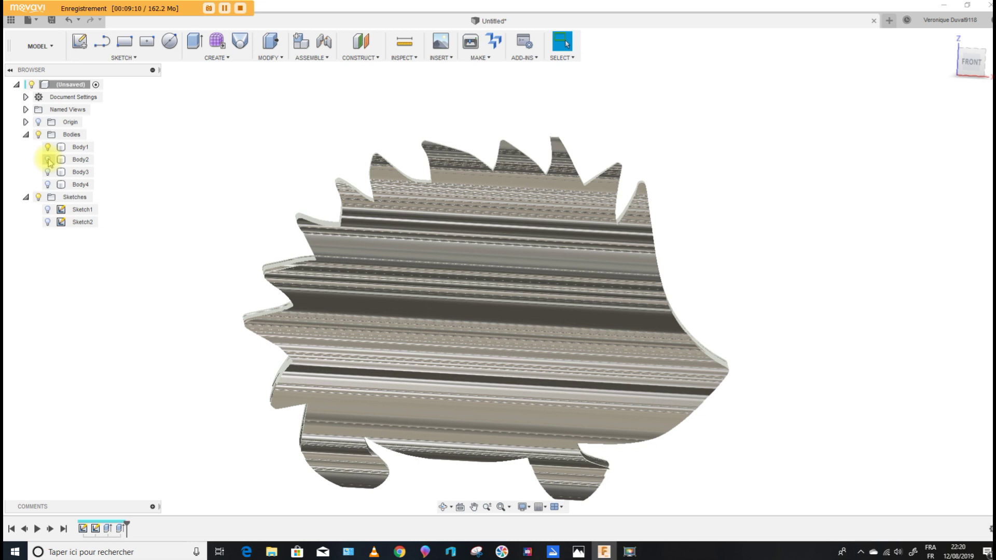
middle_click_drag(262, 205, 174, 204, "shift")
left_click(52, 162)
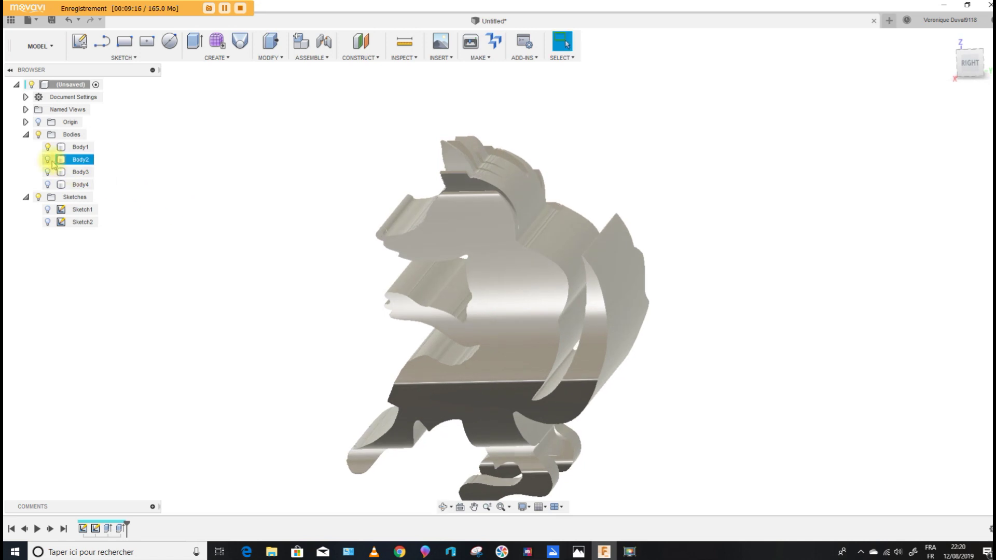
left_click(52, 162)
Step: Examine the combined body from the back, left, front and right to check both animal silhouettes
middle_click_drag(220, 277, 498, 275, "shift")
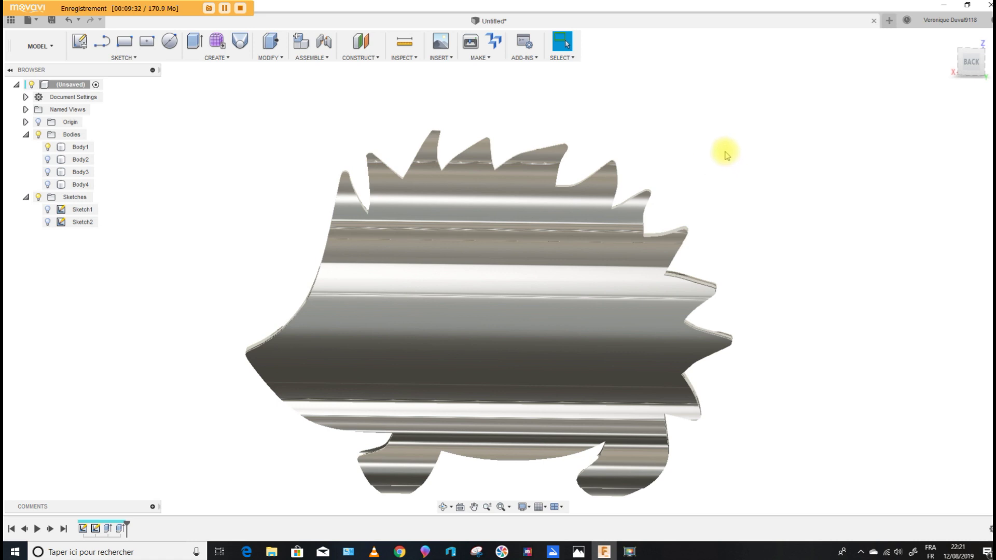
left_click(969, 68)
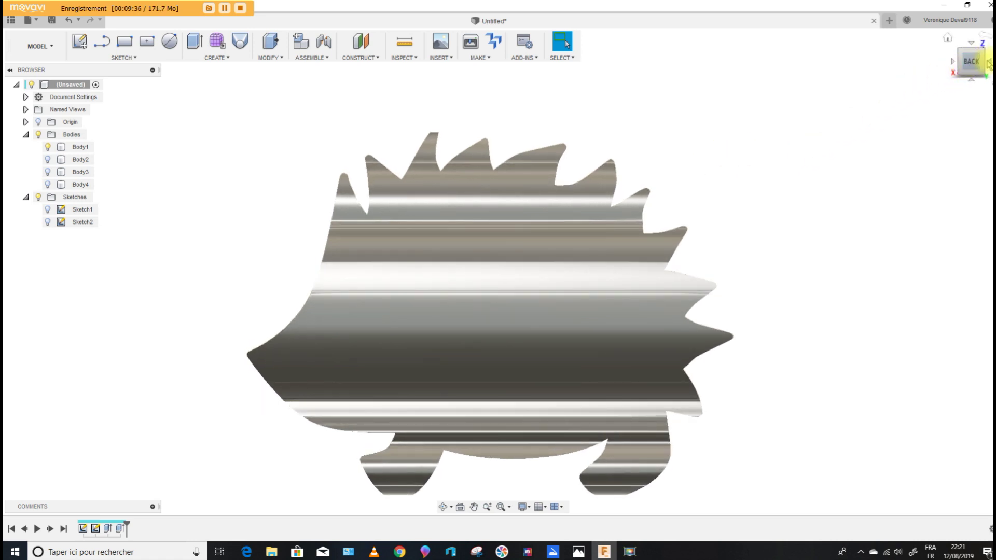
left_click(983, 65)
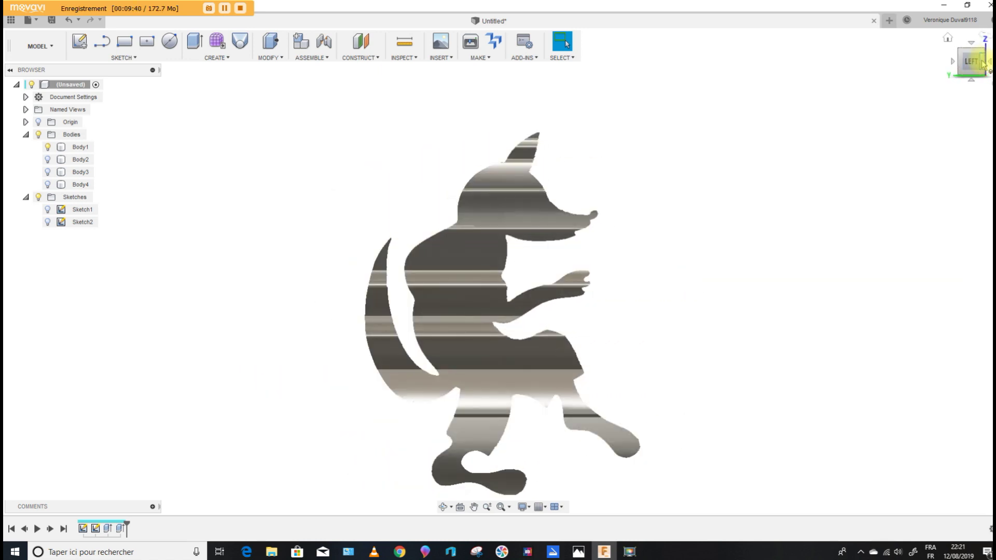
left_click(984, 64)
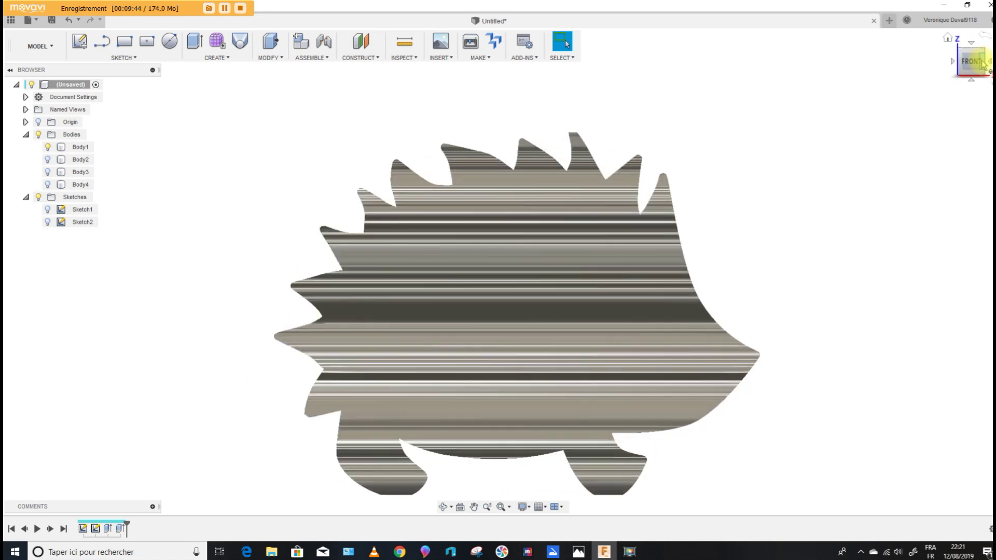
left_click(983, 63)
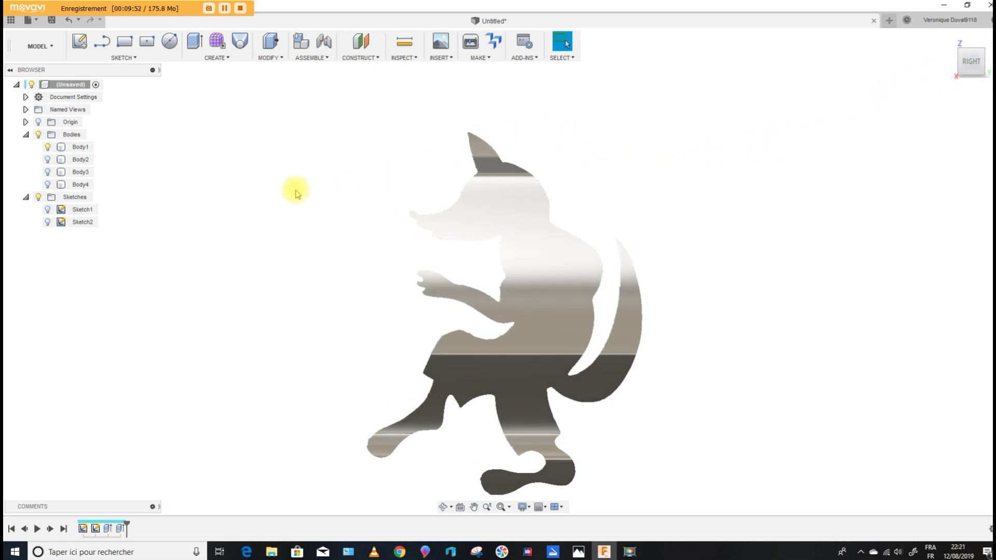
Step: Apply the Paek (Beige) plastic appearance to the combined wolf and hedgehog body
key("a")
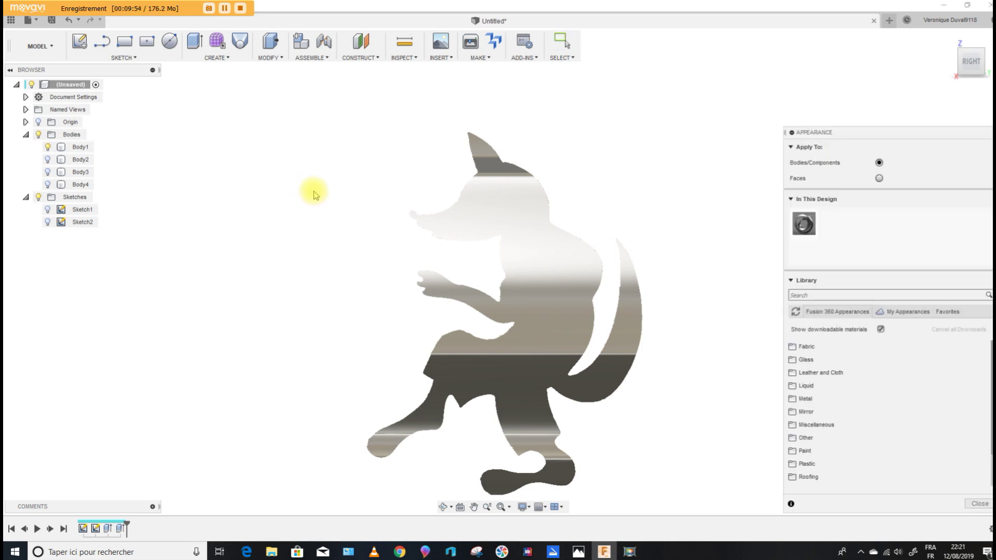
scroll(877, 398, "down", 1)
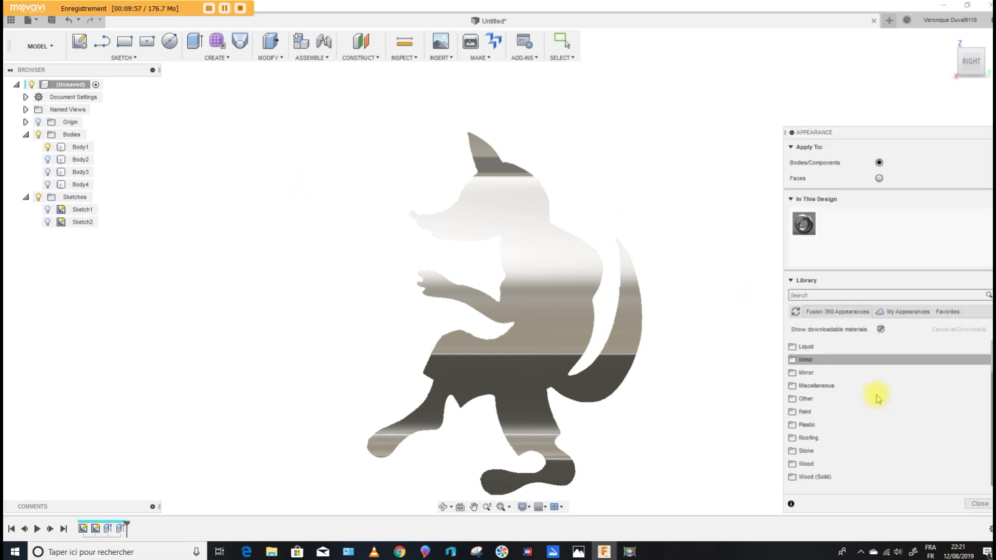
left_click(830, 428)
scroll(826, 441, "down", 2)
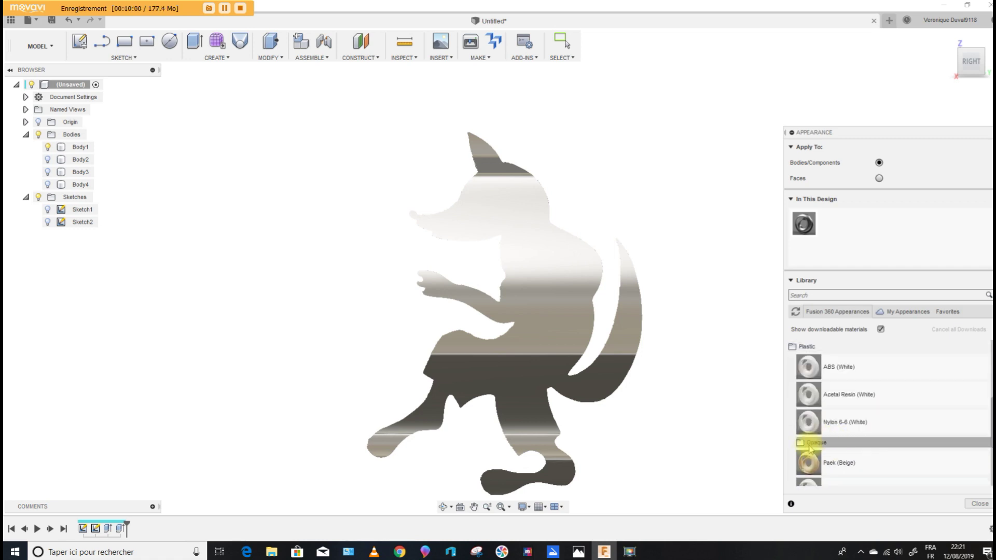
left_click(825, 444)
scroll(846, 439, "down", 3)
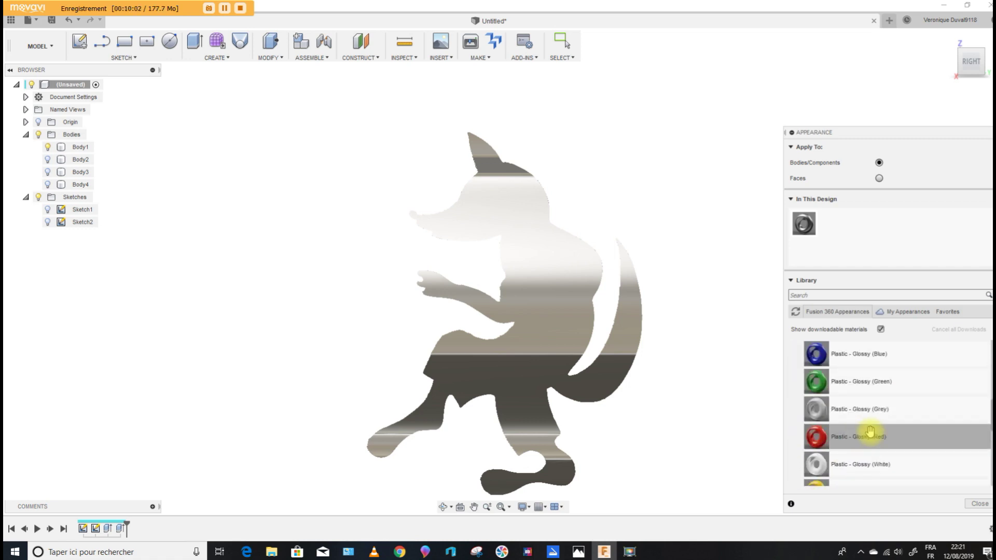
scroll(870, 432, "down", 3)
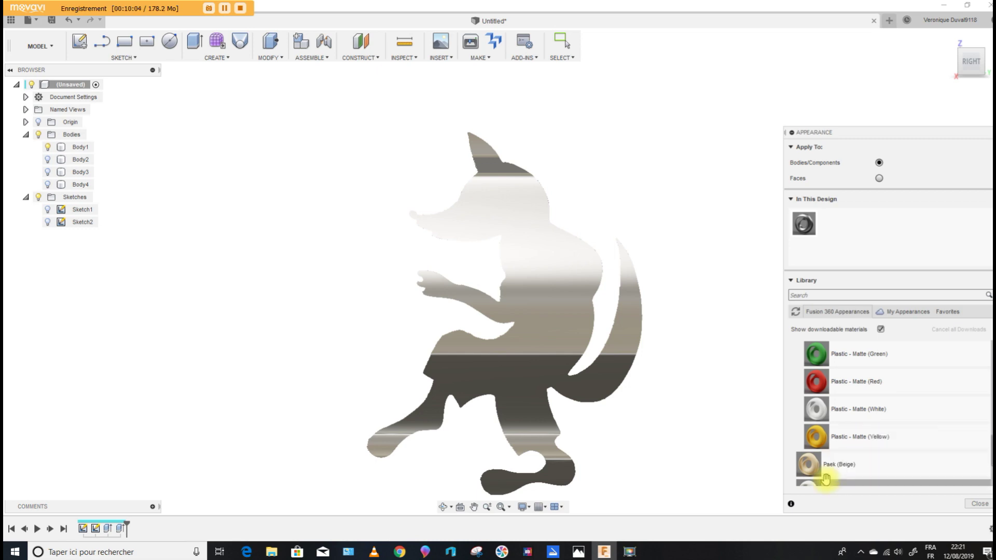
left_click(826, 466)
scroll(842, 470, "down", 2)
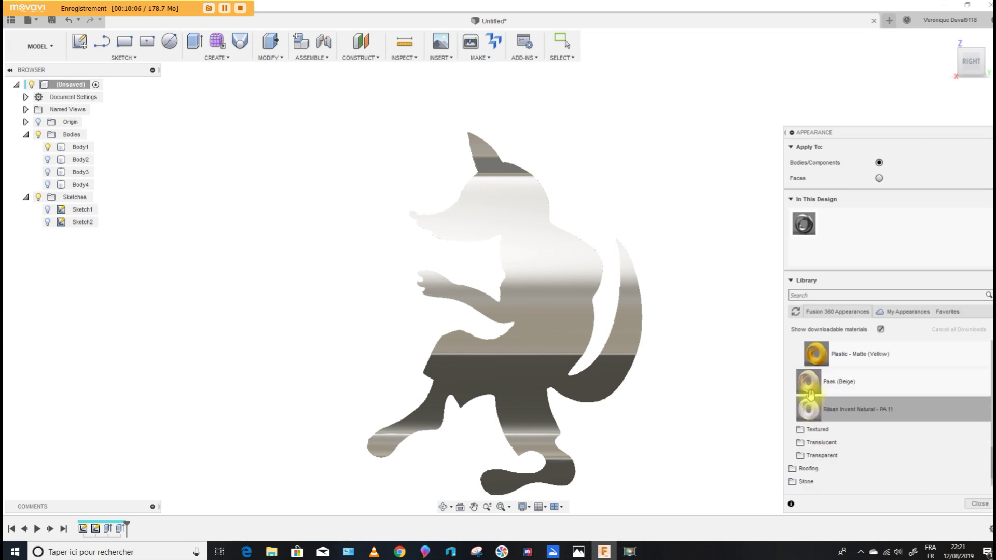
left_click_drag(808, 382, 496, 345)
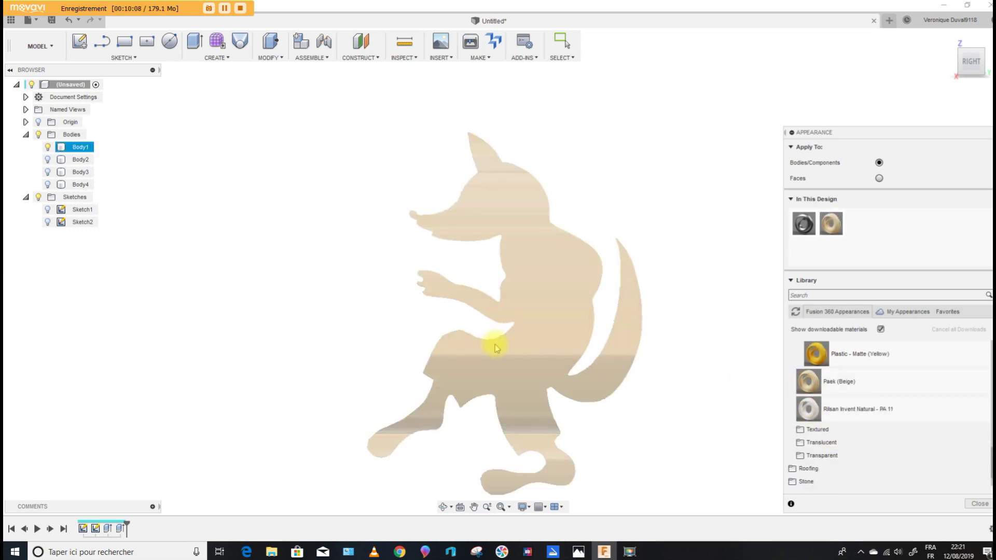
left_click(976, 504)
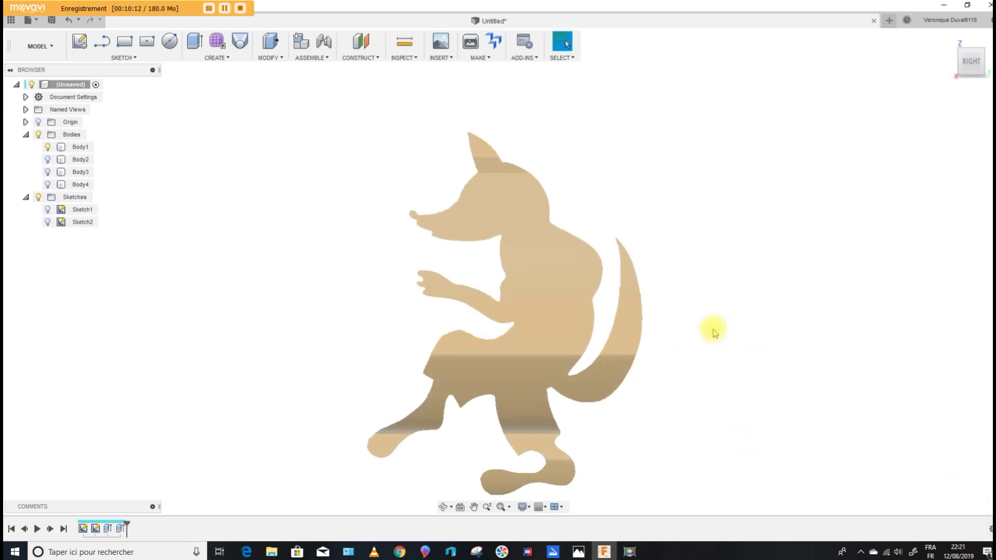
Step: Check the beige model's wolf and hedgehog silhouettes by going through all four side views
mouse_move(987, 68)
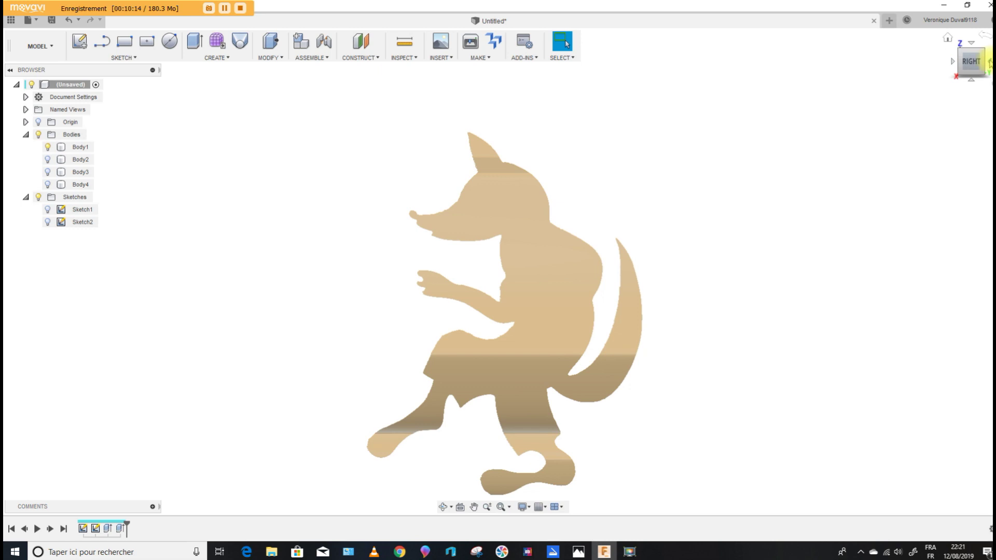
left_click(989, 65)
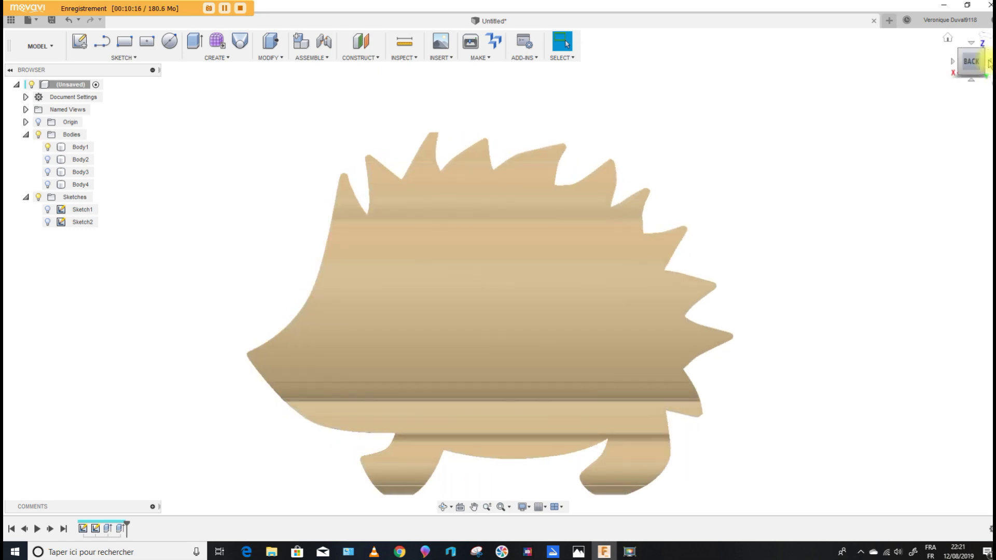
left_click(989, 63)
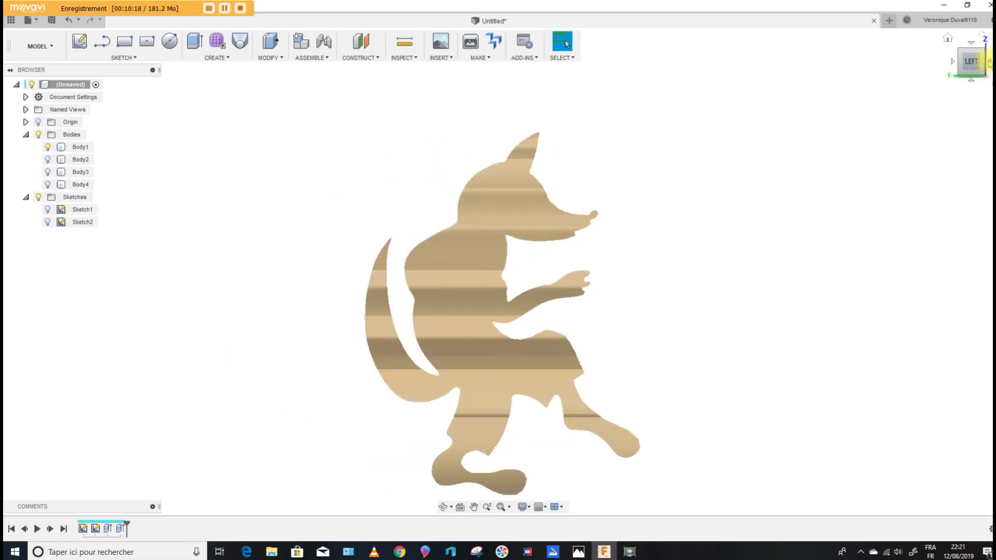
left_click(989, 64)
left_click(989, 64)
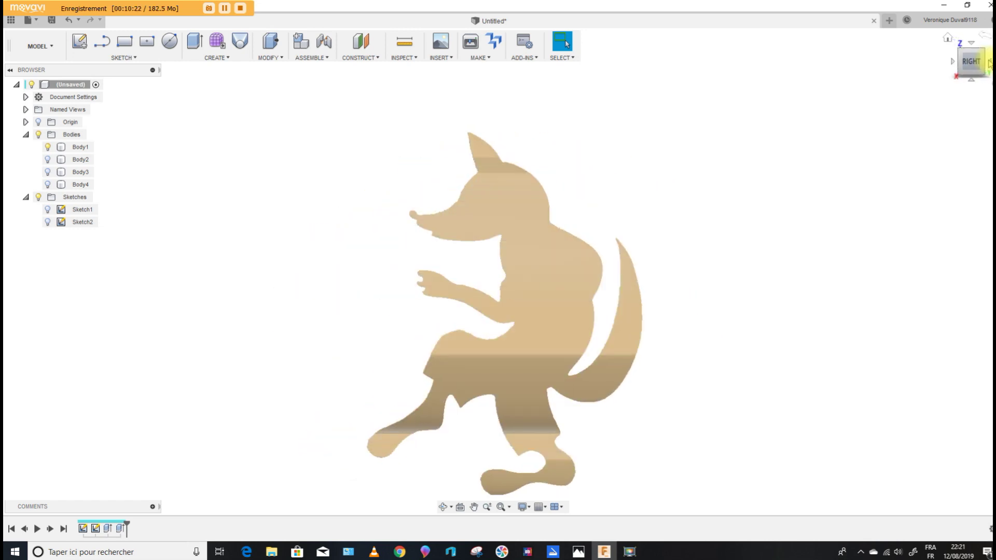
left_click(989, 64)
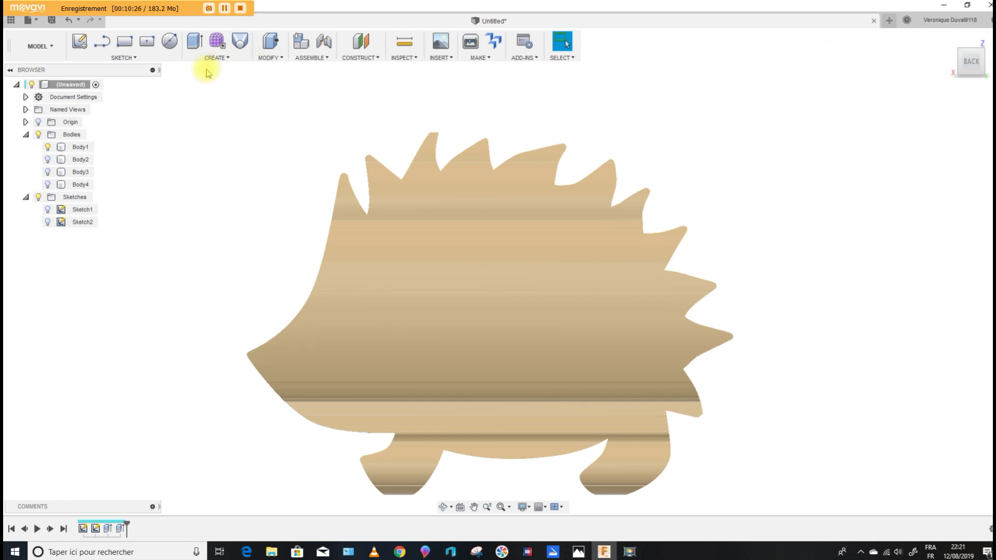
left_click(239, 9)
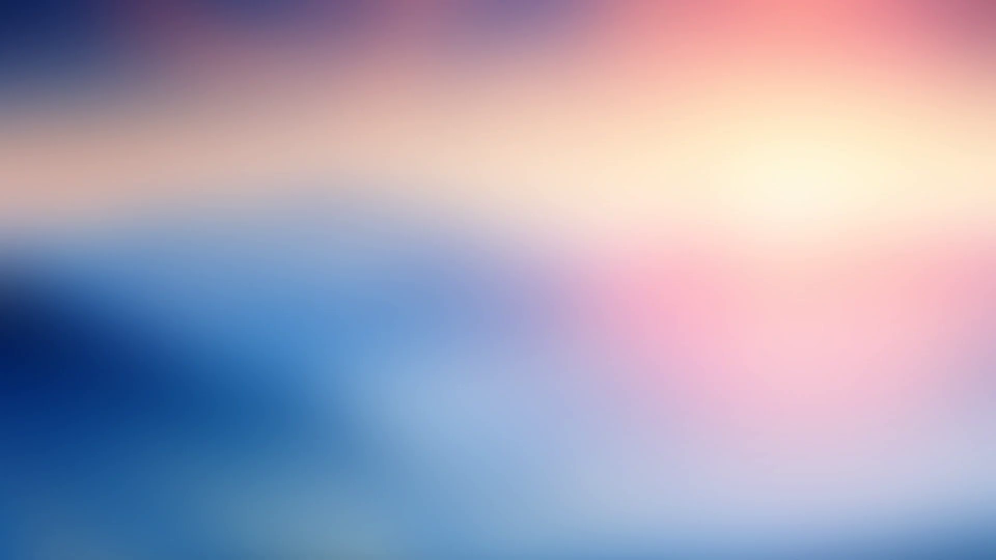